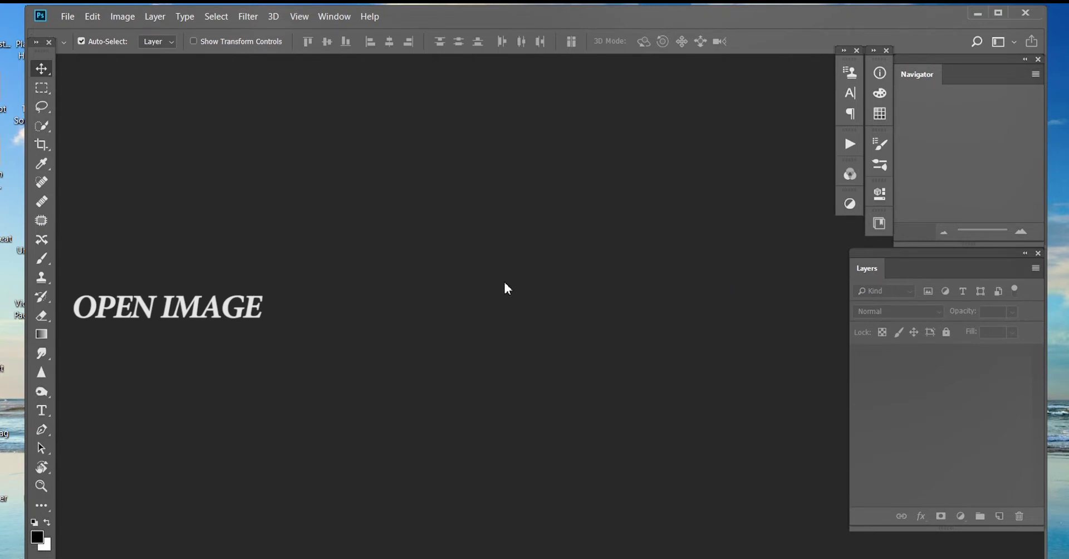
Open the portrait photo from the Downloads folder.
left_click(68, 17)
left_click(81, 41)
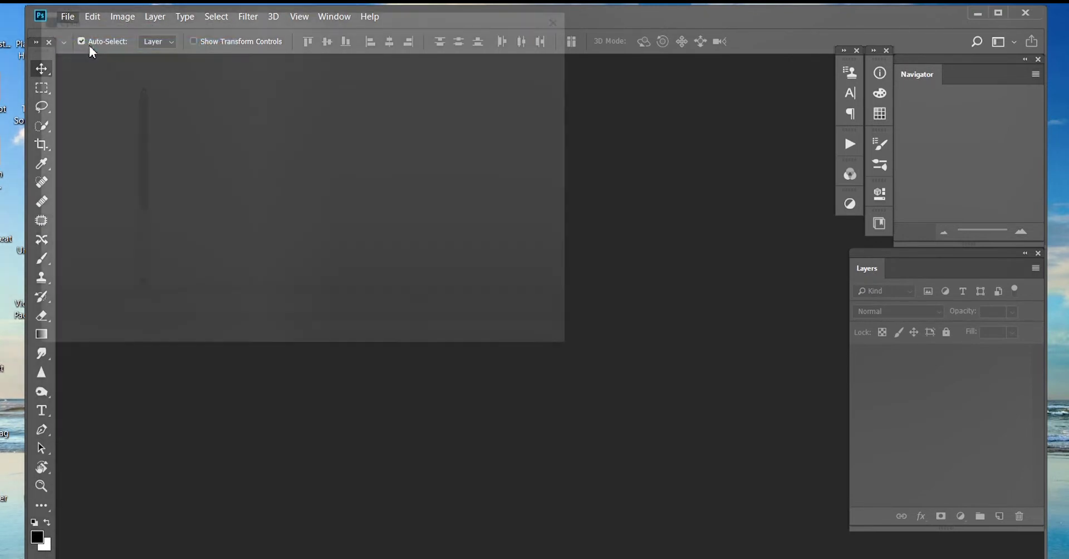
left_click(89, 165)
left_click(183, 144)
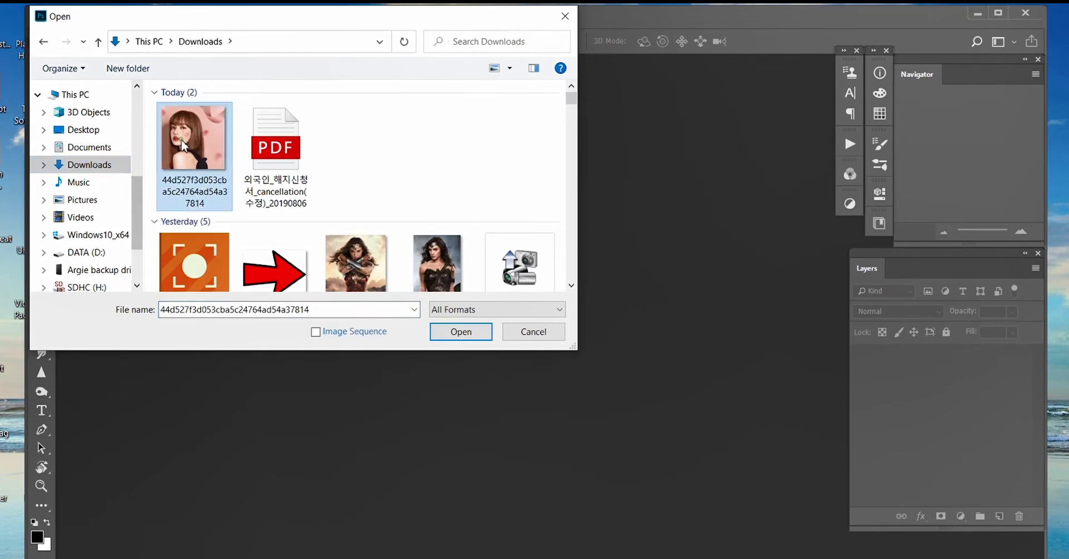
left_click(464, 333)
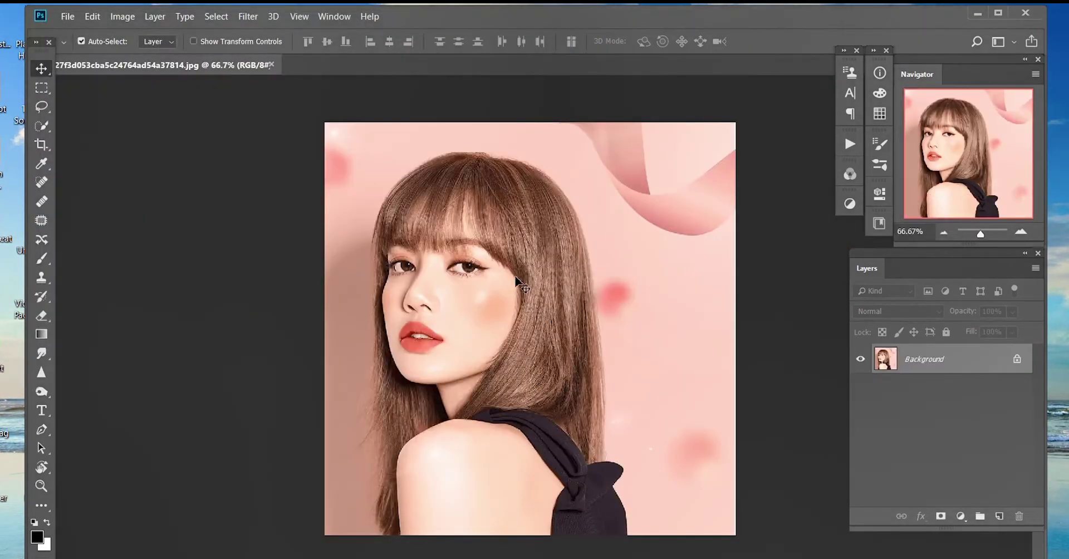
Open IMG_0331 from the Desktop's double exposure folder.
left_click(67, 17)
left_click(78, 45)
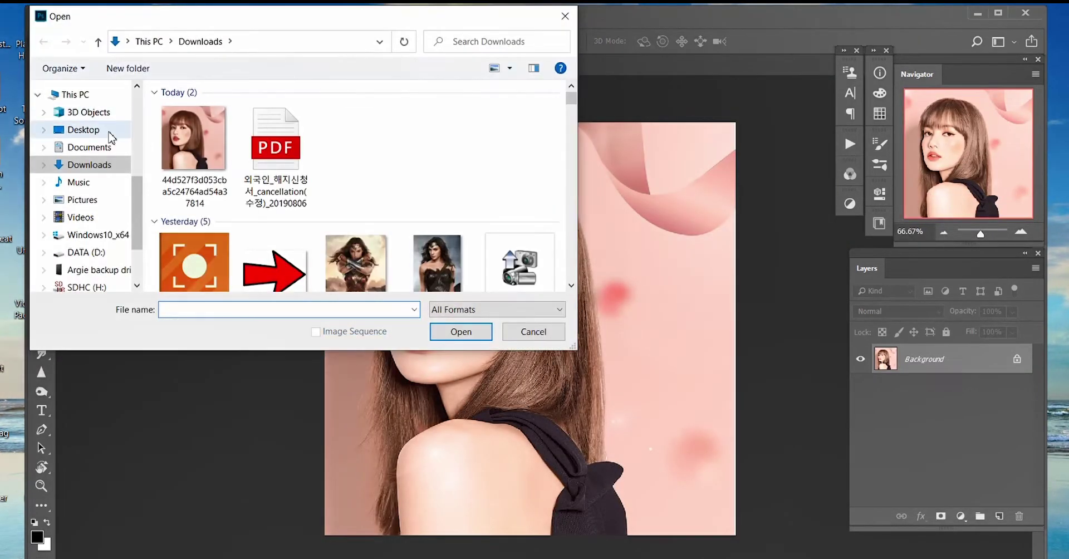
left_click(109, 131)
double_click(468, 145)
left_click(195, 125)
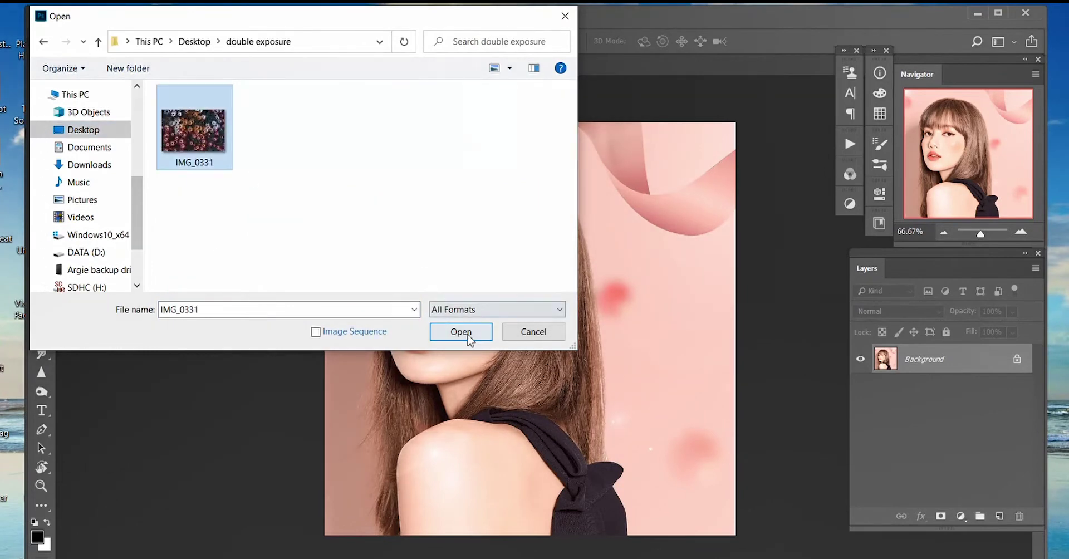
left_click(465, 333)
Back in the portrait, convert the locked Background into Layer 0.
left_click(162, 65)
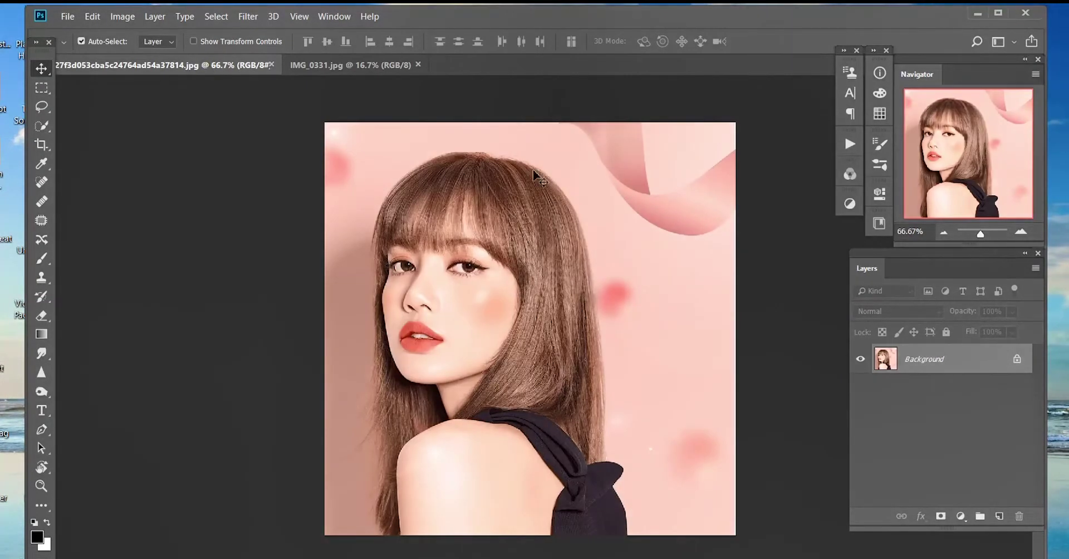
double_click(1009, 365)
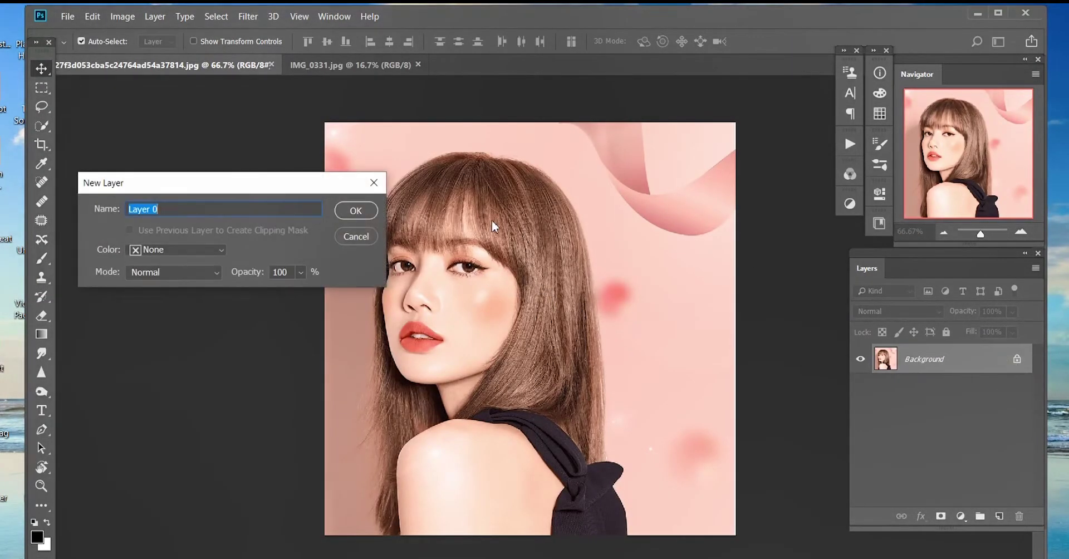
left_click(357, 211)
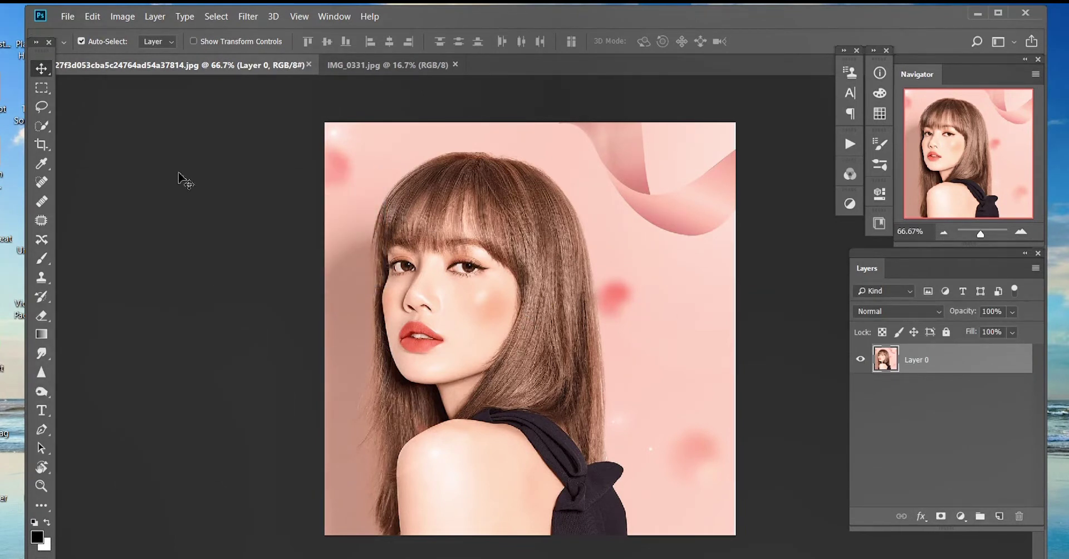
With an enlarged Quick Selection brush in Add mode, select the hair, face and shoulder.
left_click(45, 128)
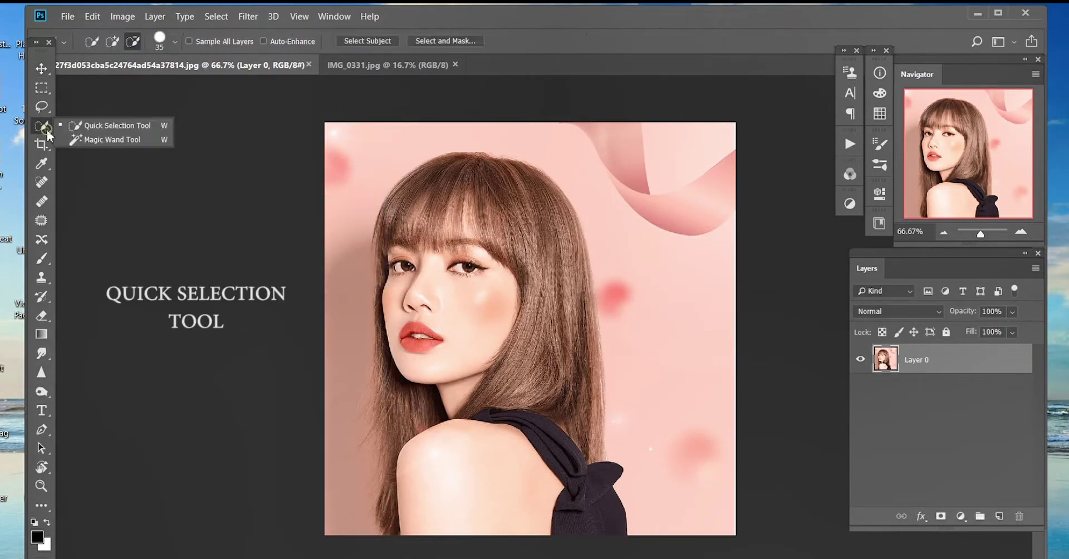
left_click(109, 128)
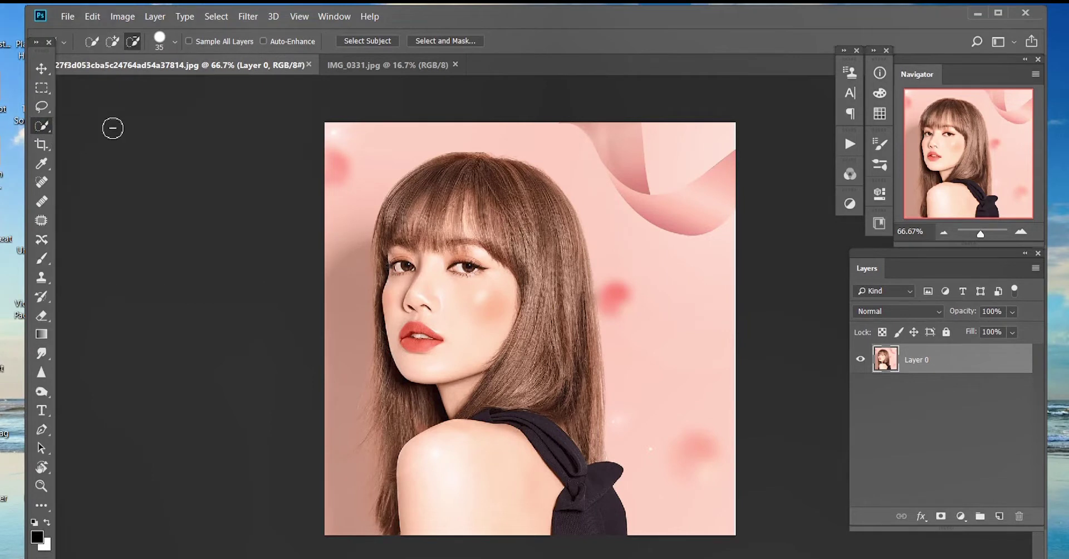
left_click(113, 43)
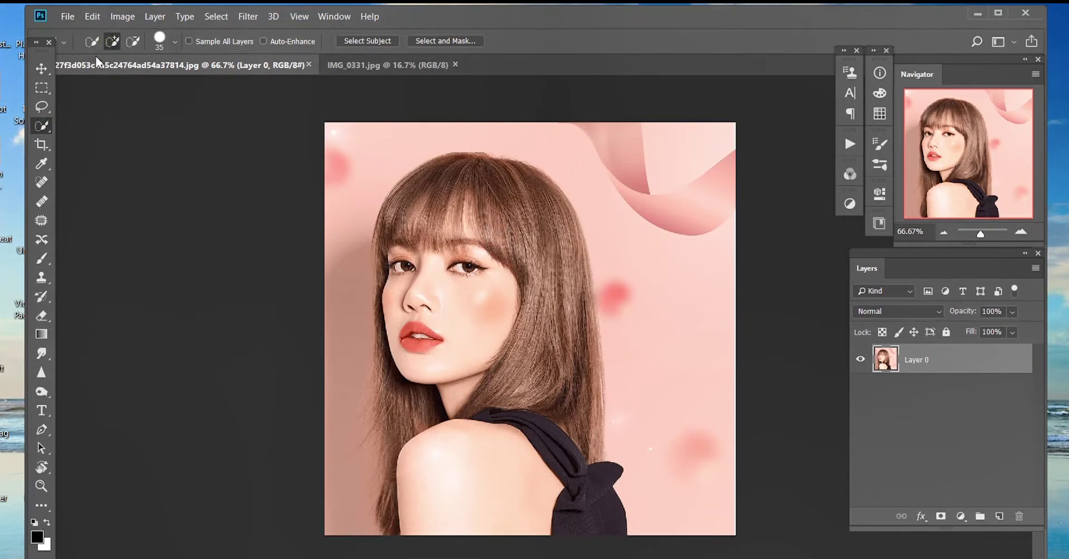
left_click(65, 41)
left_click(174, 42)
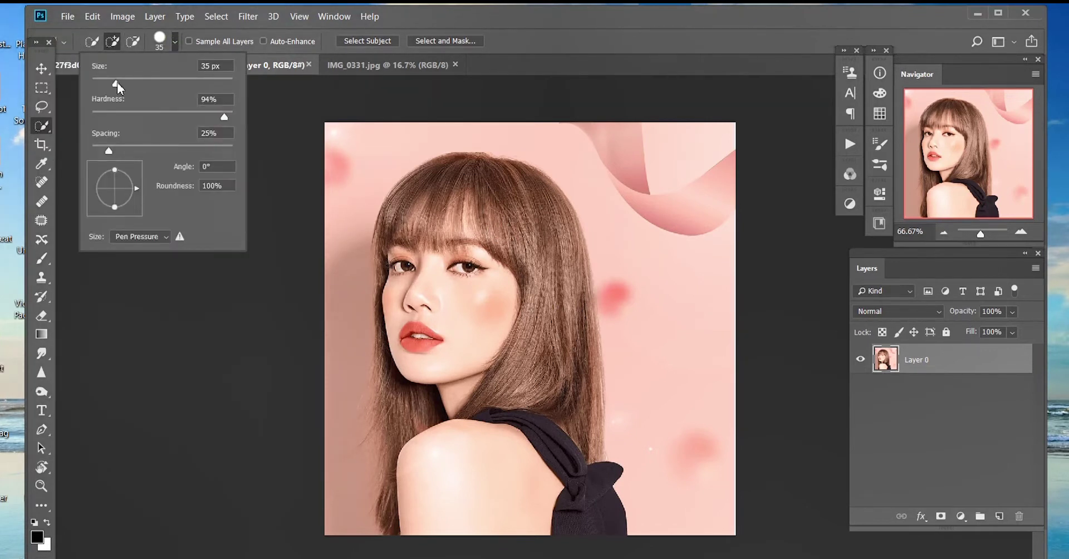
left_click_drag(117, 81, 125, 82)
left_click(499, 213)
left_click_drag(500, 214, 451, 248)
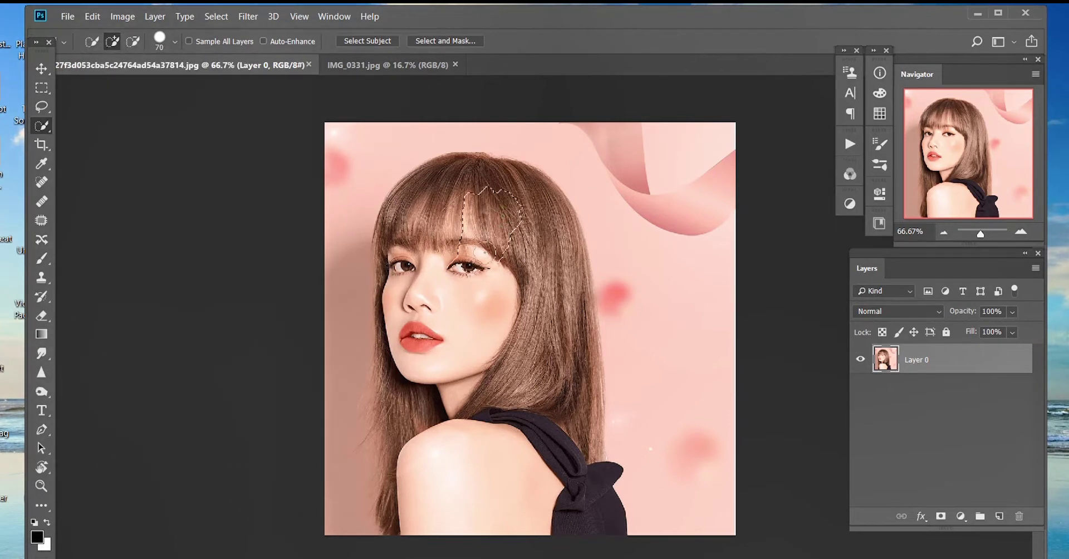
left_click_drag(502, 190, 562, 309)
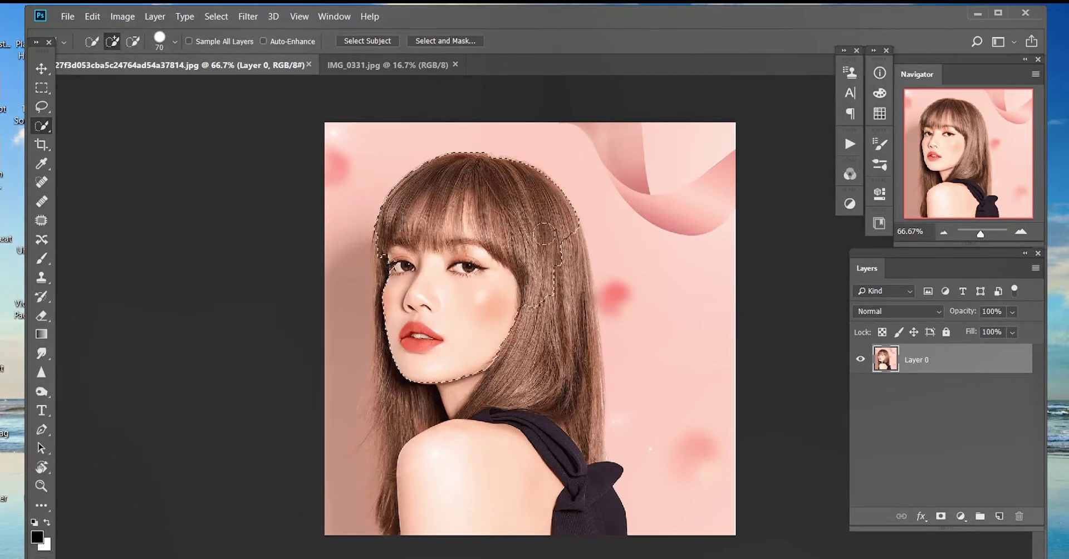
mouse_move(570, 274)
left_mouse_down()
mouse_move(578, 430)
mouse_move(533, 398)
mouse_move(402, 390)
mouse_move(412, 285)
mouse_move(429, 490)
left_mouse_up()
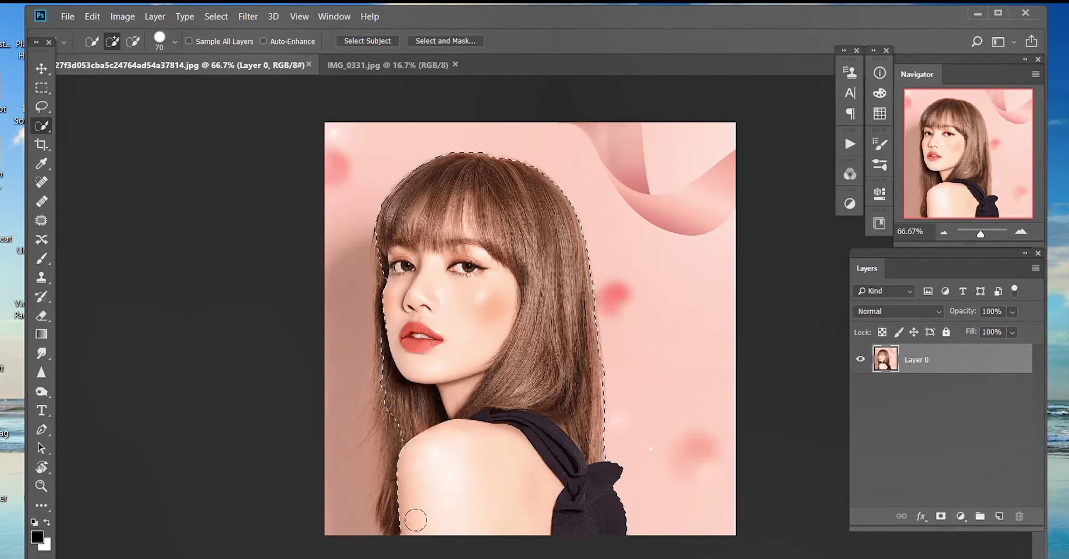
Shrink the brush to 47 px and add the left cheek and hair edges.
left_click(174, 41)
left_click_drag(140, 83, 128, 83)
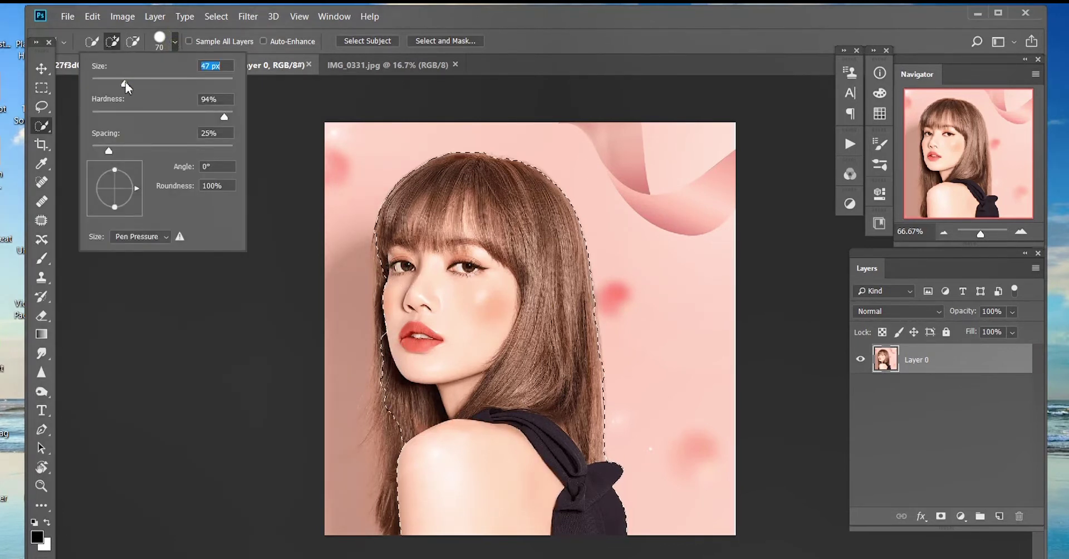
left_click(395, 282)
left_click_drag(395, 281, 385, 310)
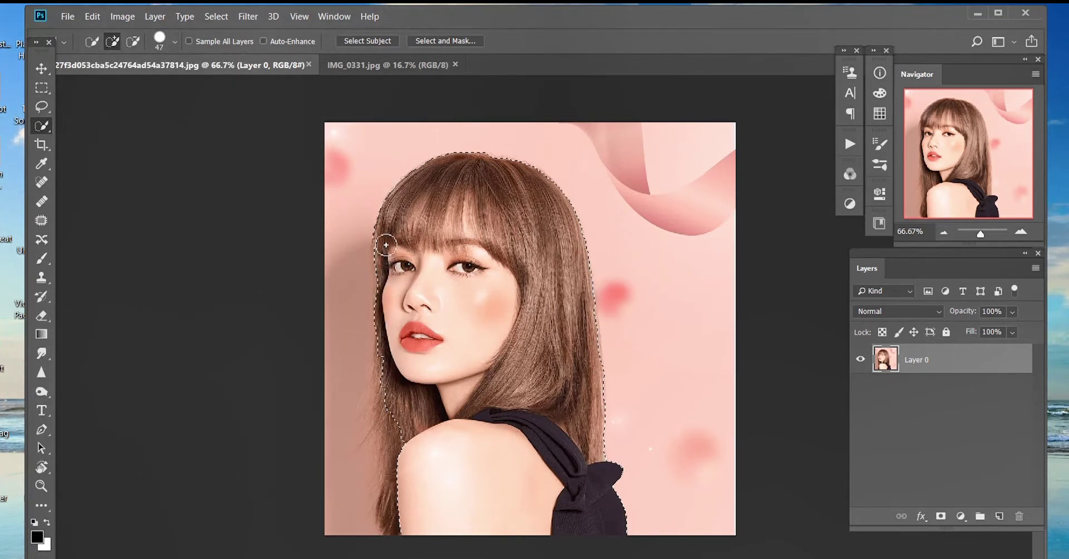
left_click_drag(388, 361, 355, 269)
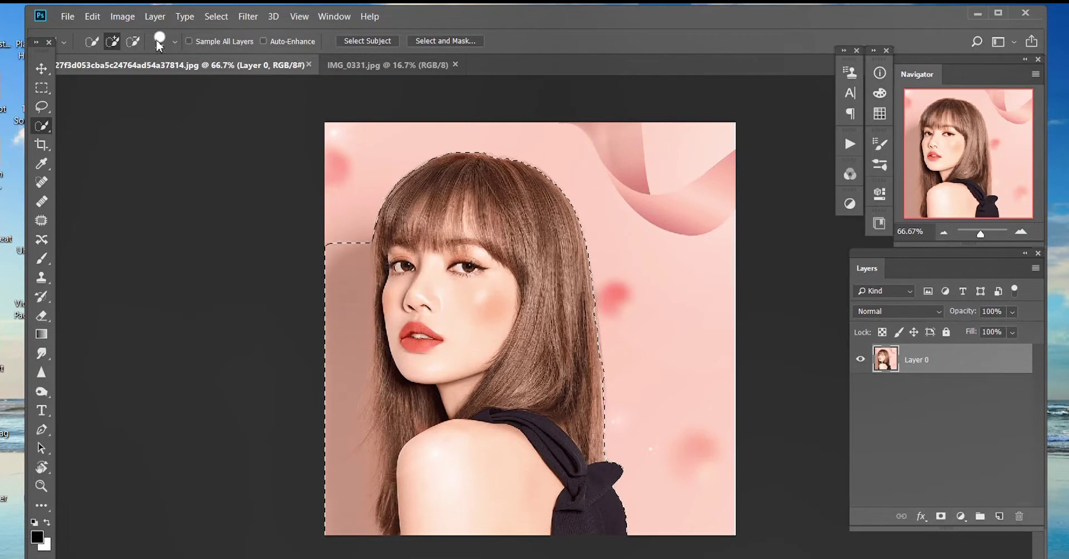
Subtract the pink background strips on the left, re-adding the lower-left hair edge.
left_click(133, 41)
mouse_move(337, 241)
left_mouse_down()
mouse_move(345, 349)
mouse_move(333, 427)
mouse_move(400, 502)
left_mouse_up()
left_click(112, 41)
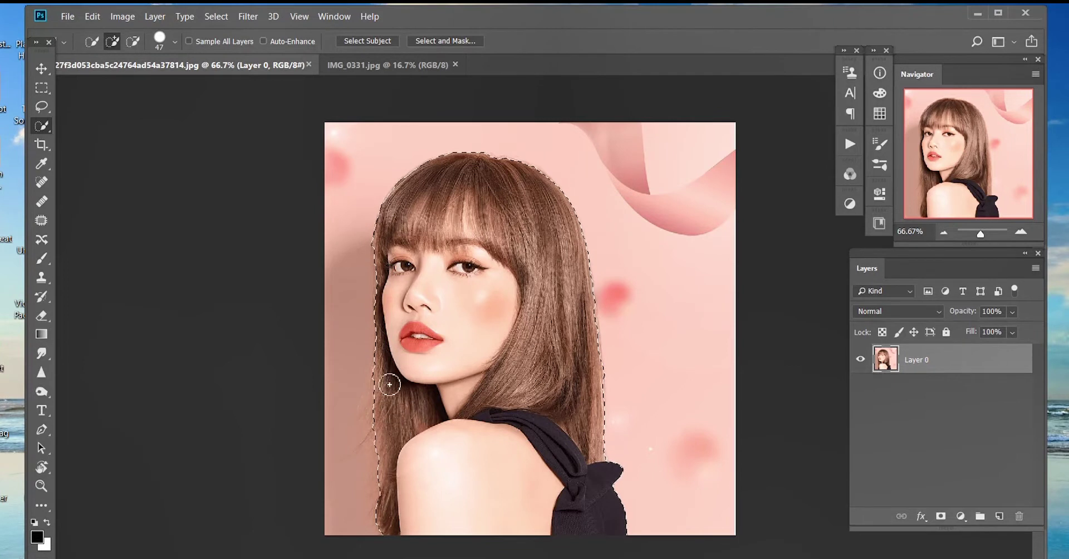
mouse_move(382, 432)
left_mouse_down()
mouse_move(387, 467)
mouse_move(338, 513)
left_mouse_up()
left_click(132, 41)
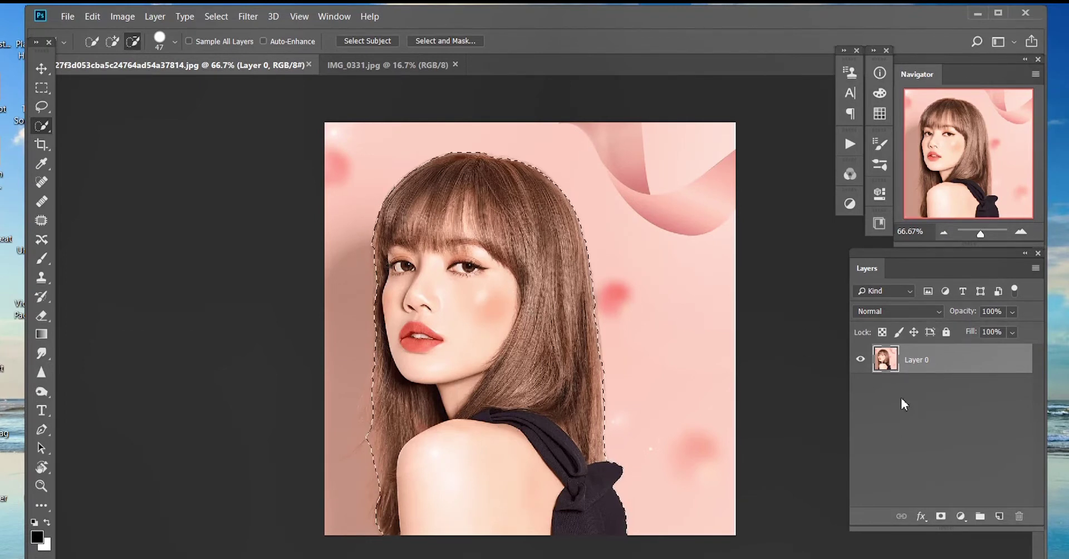
Copy the selected woman to Layer 1 and delete the original Layer 0.
key("ctrl+j")
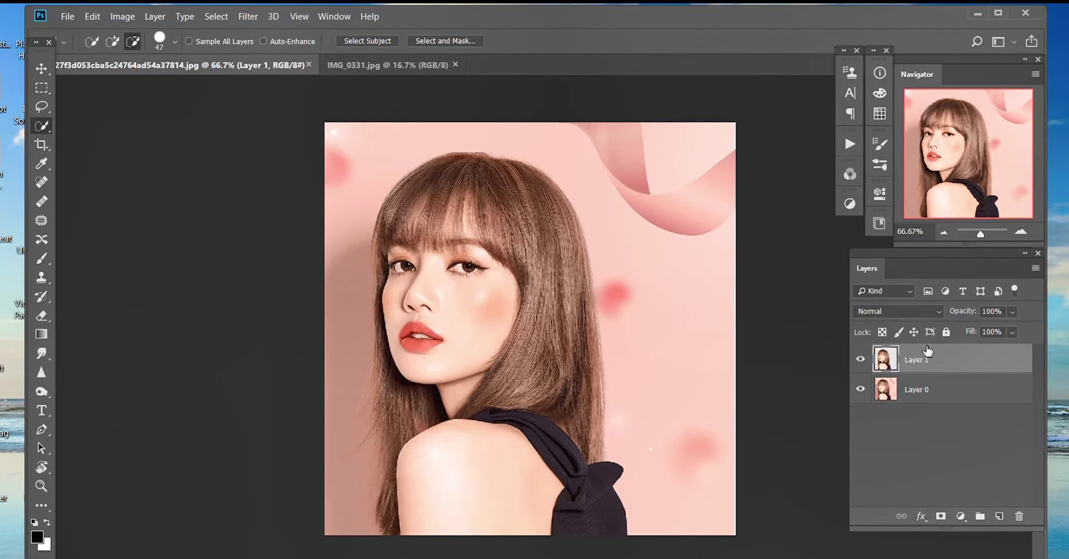
left_click(42, 68)
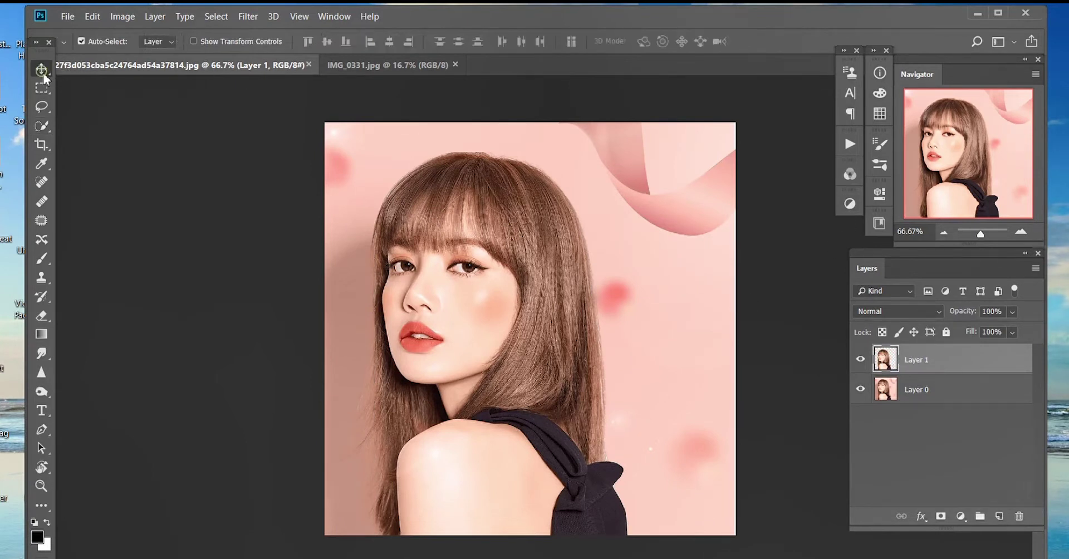
left_click_drag(940, 394, 1022, 516)
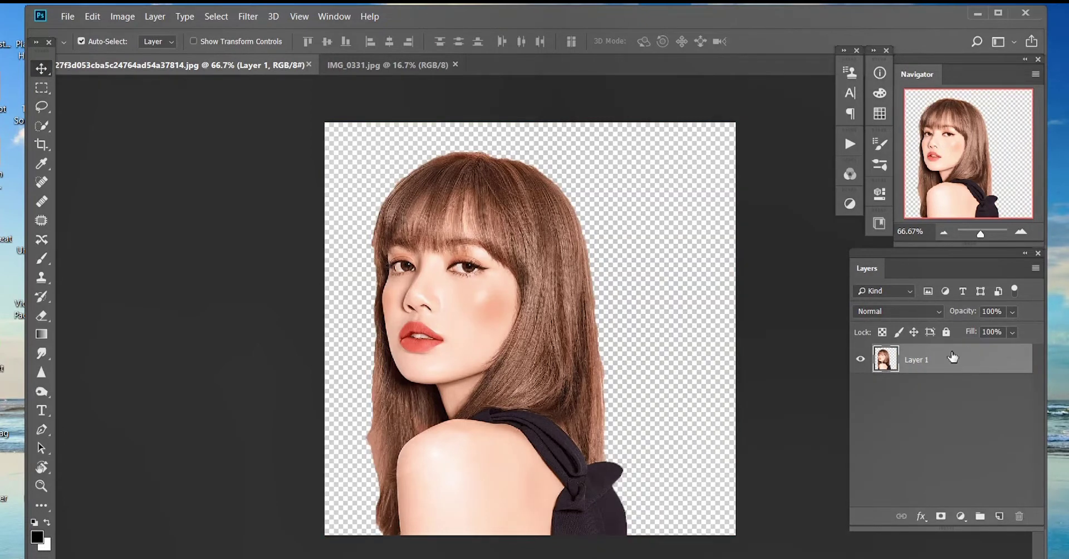
left_click(941, 517)
key("ctrl+z")
Add a #fbfafa Solid Color fill layer and place it below Layer 1.
left_click(961, 518)
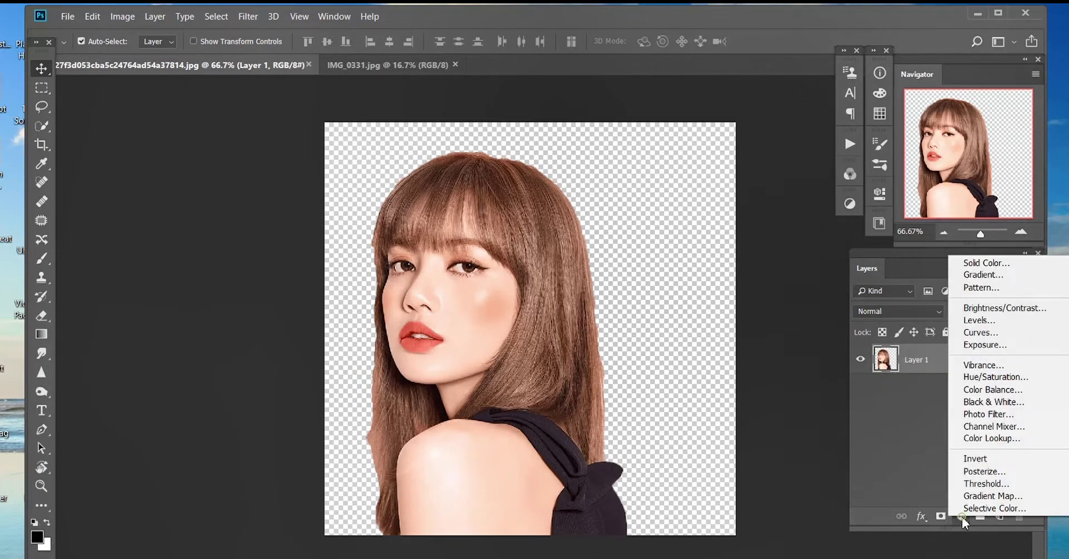
left_click(990, 263)
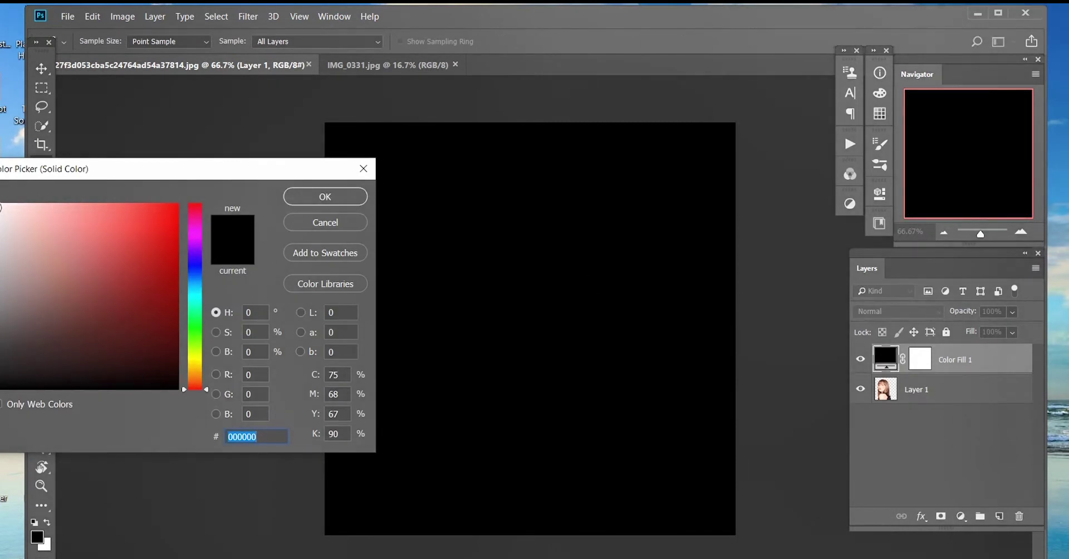
type("fbfafa")
left_click(326, 198)
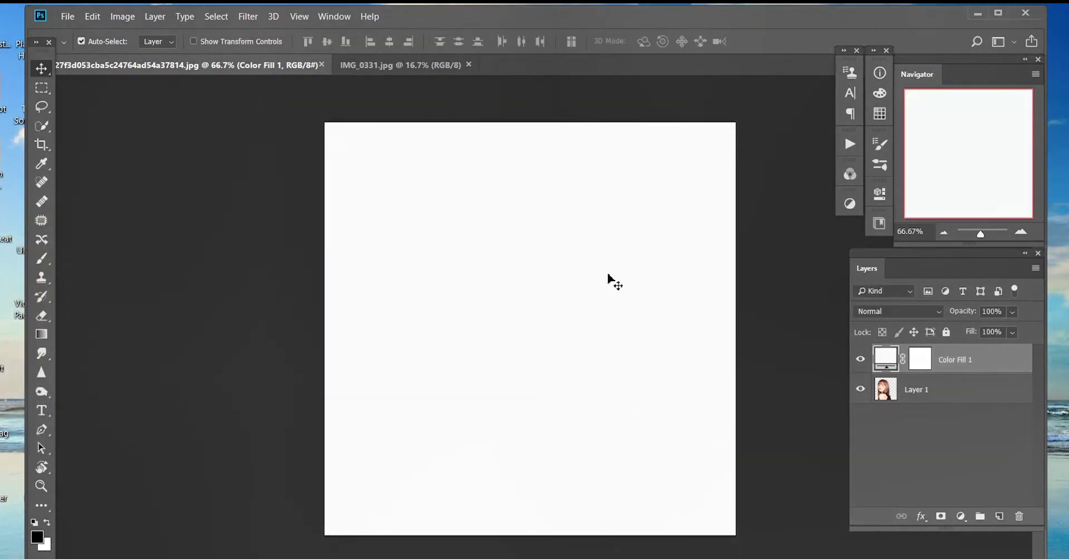
left_click_drag(953, 365, 957, 398)
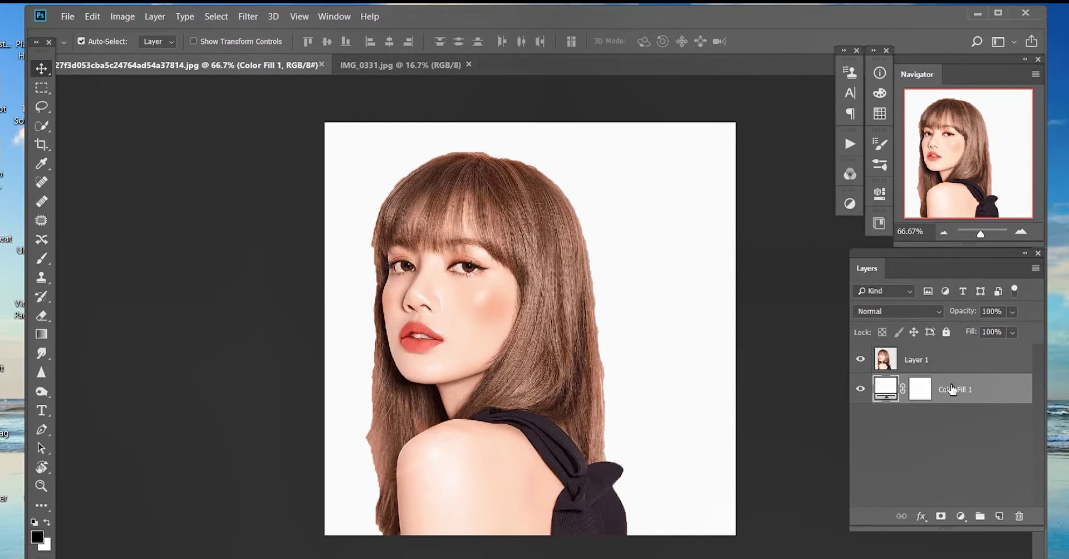
Desaturate the woman on Layer 1 to grayscale, then bring up IMG_0331.jpg.
left_click(884, 367)
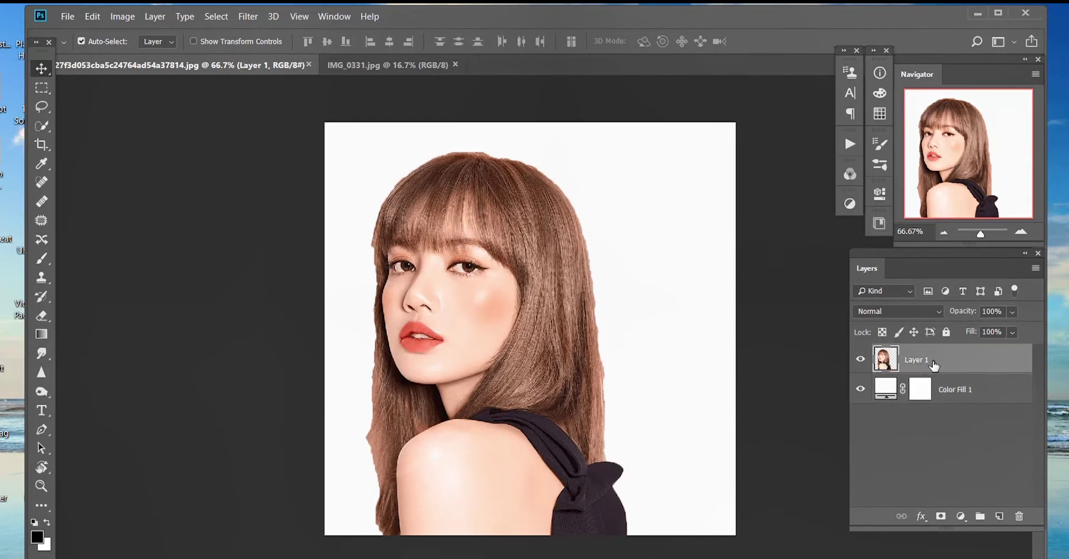
left_click(122, 16)
mouse_move(144, 51)
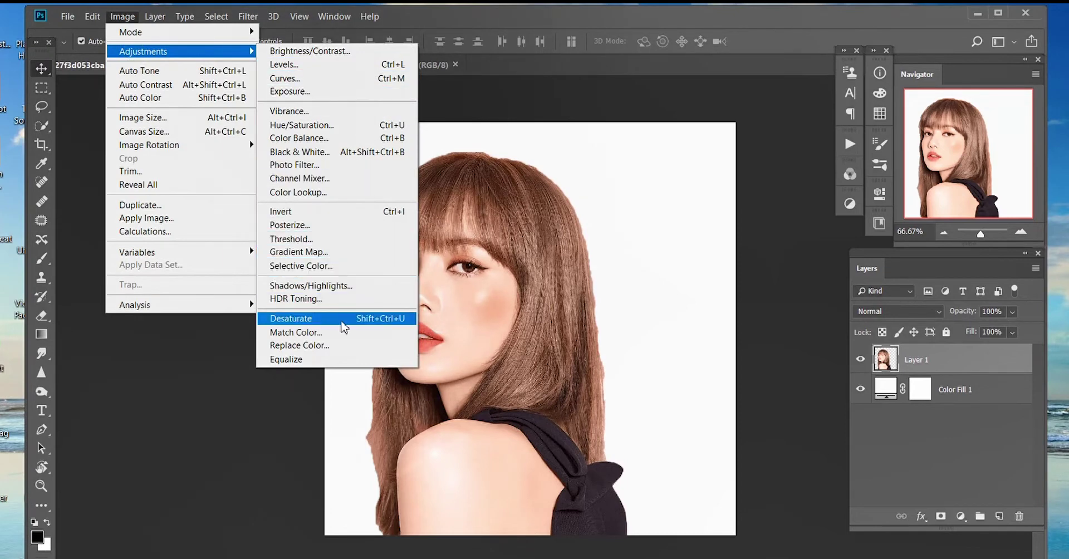
left_click(349, 328)
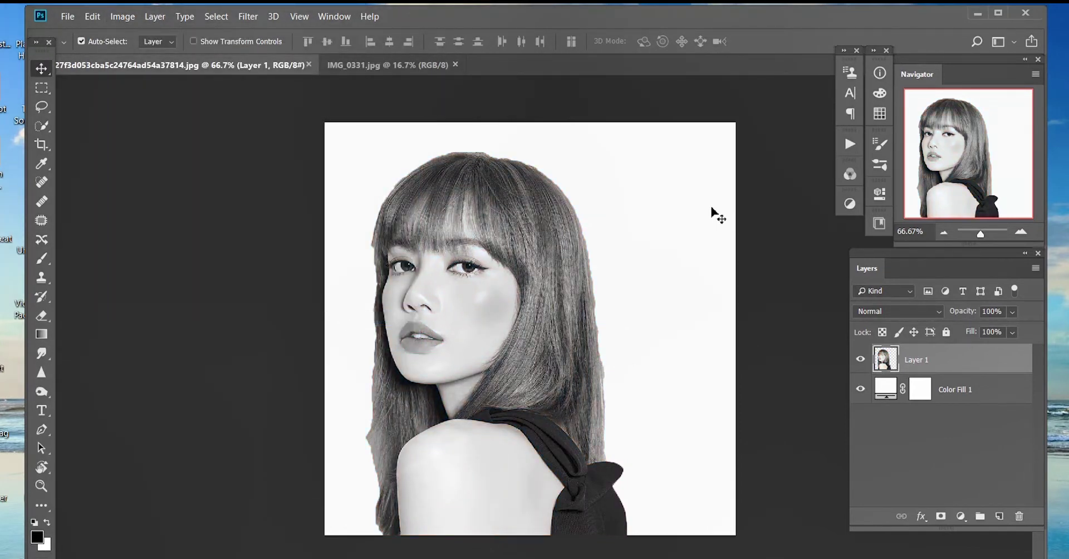
left_click(402, 65)
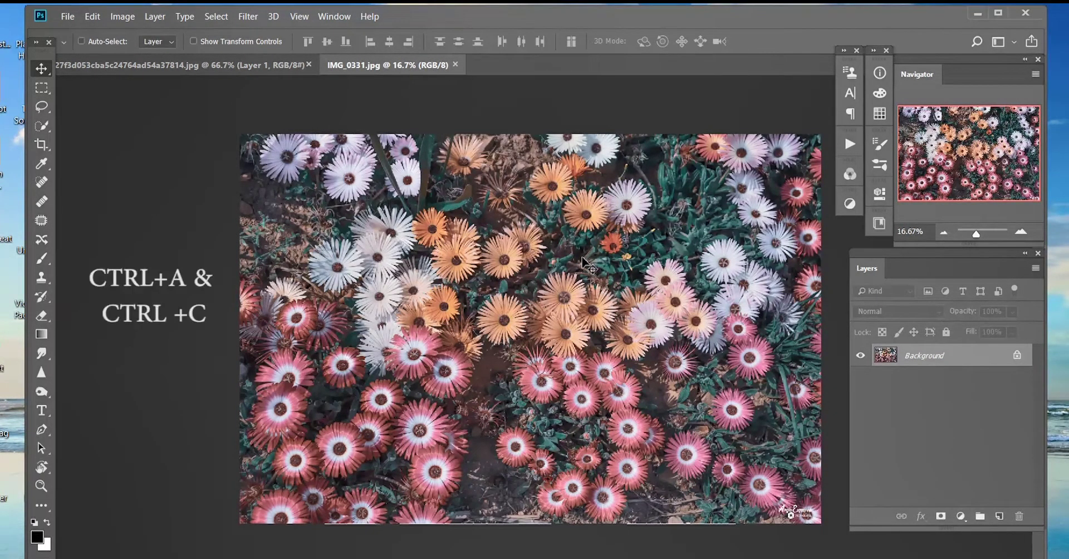
Copy the whole flower image and paste it into the portrait as a new layer.
key("ctrl+a")
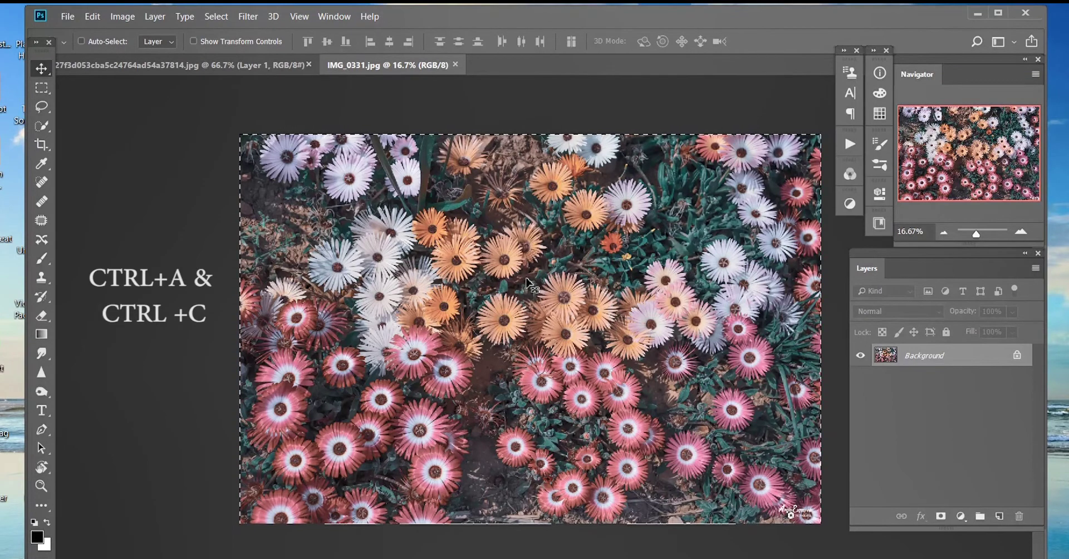
key("ctrl+c")
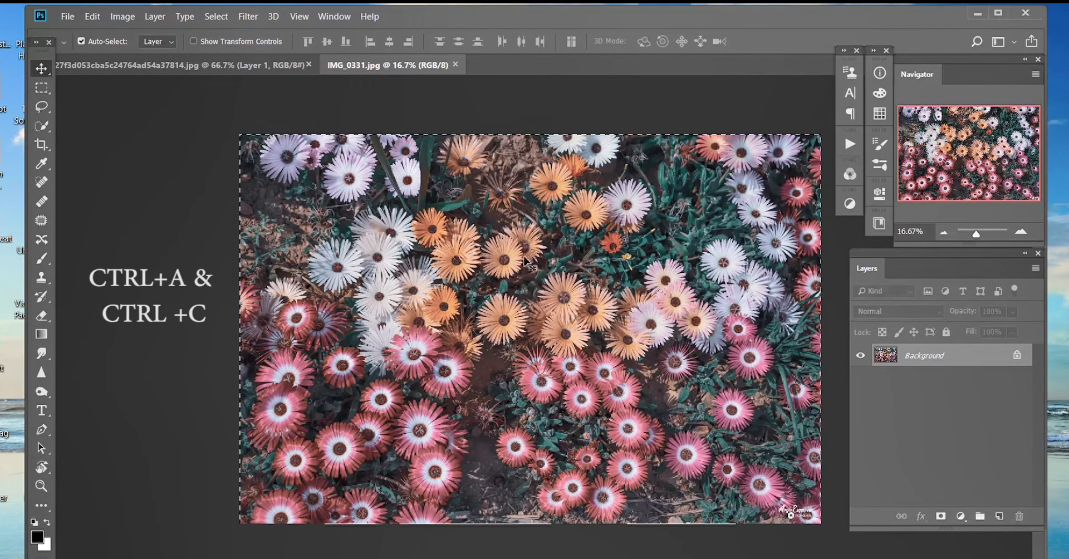
key("ctrl+Tab")
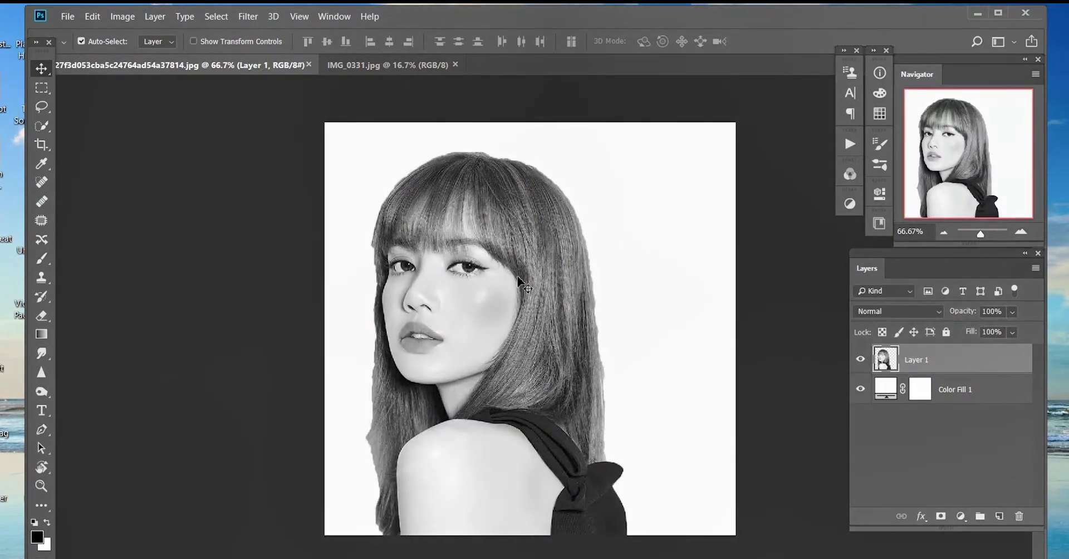
key("ctrl+v")
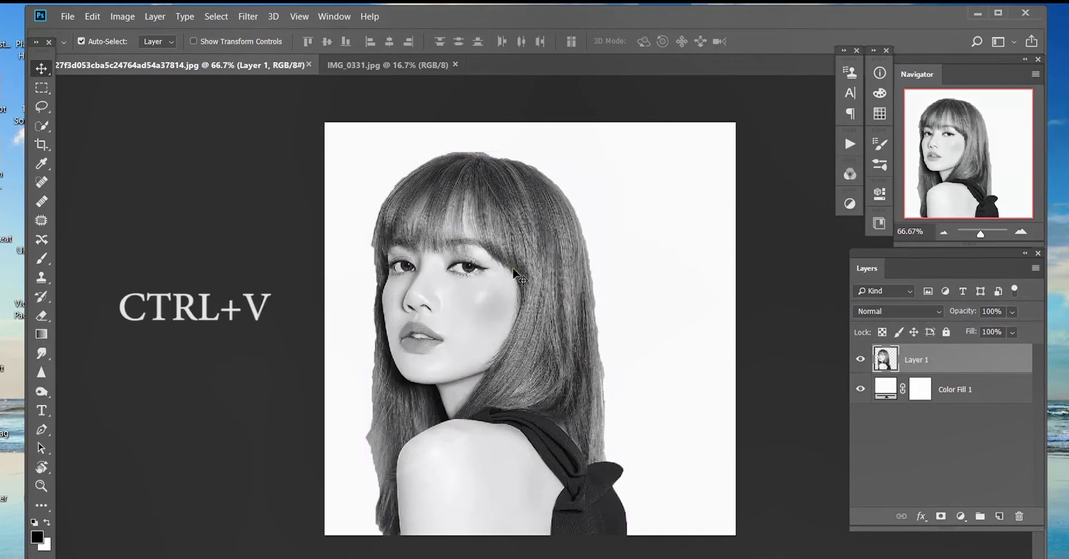
key("ctrl+v")
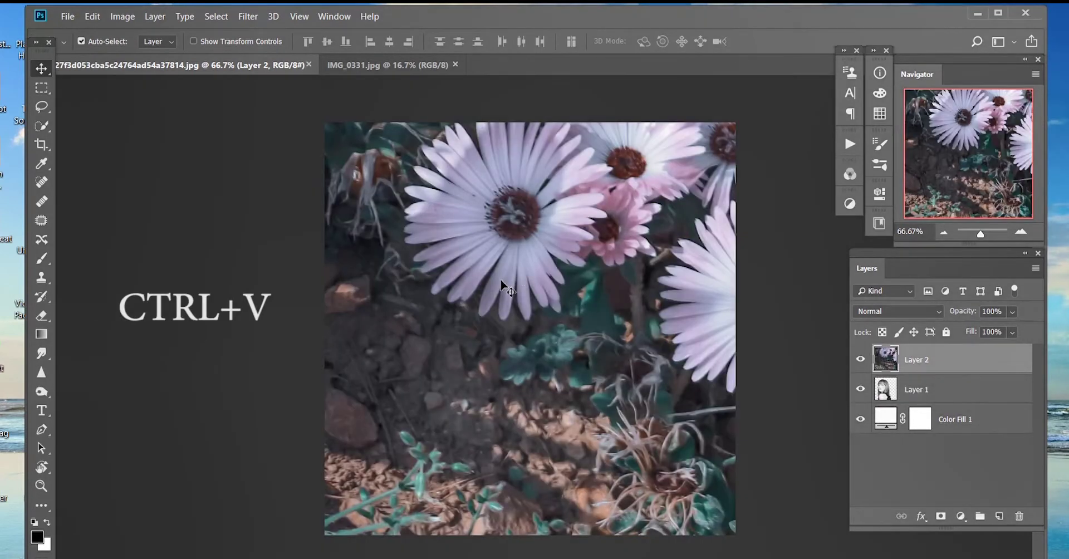
Scale the flower layer down, rotate it 90° clockwise and position it over the portrait.
key("ctrl+t")
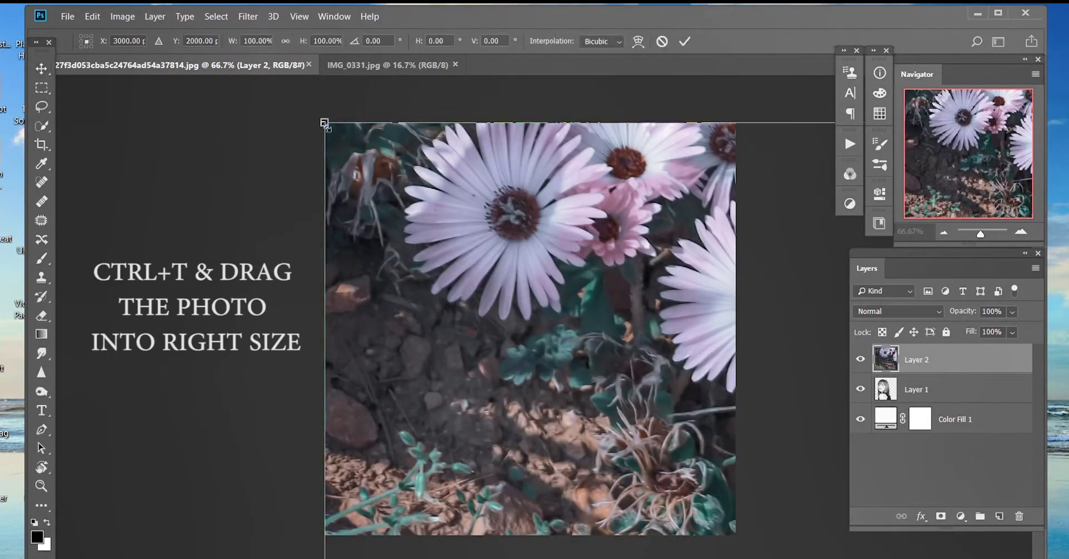
left_click_drag(324, 123, 750, 407)
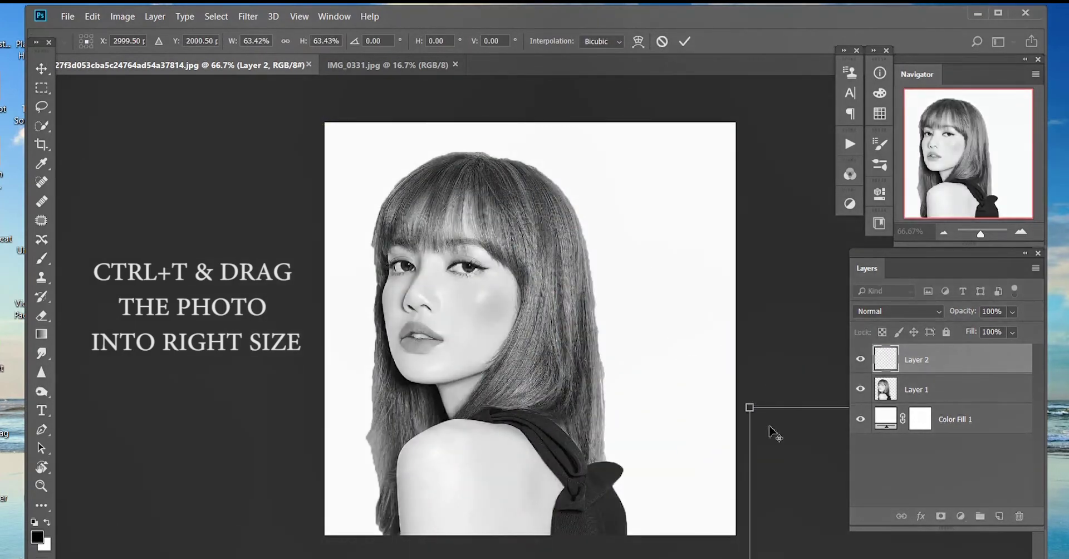
left_click_drag(796, 471, 358, 188)
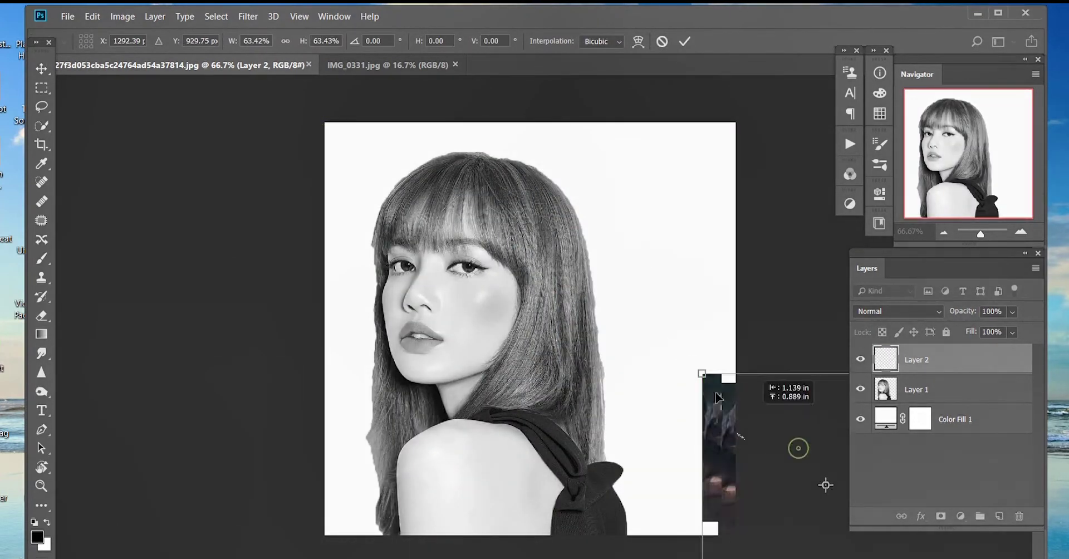
mouse_move(318, 151)
left_mouse_down()
mouse_move(629, 355)
mouse_move(393, 203)
left_mouse_up()
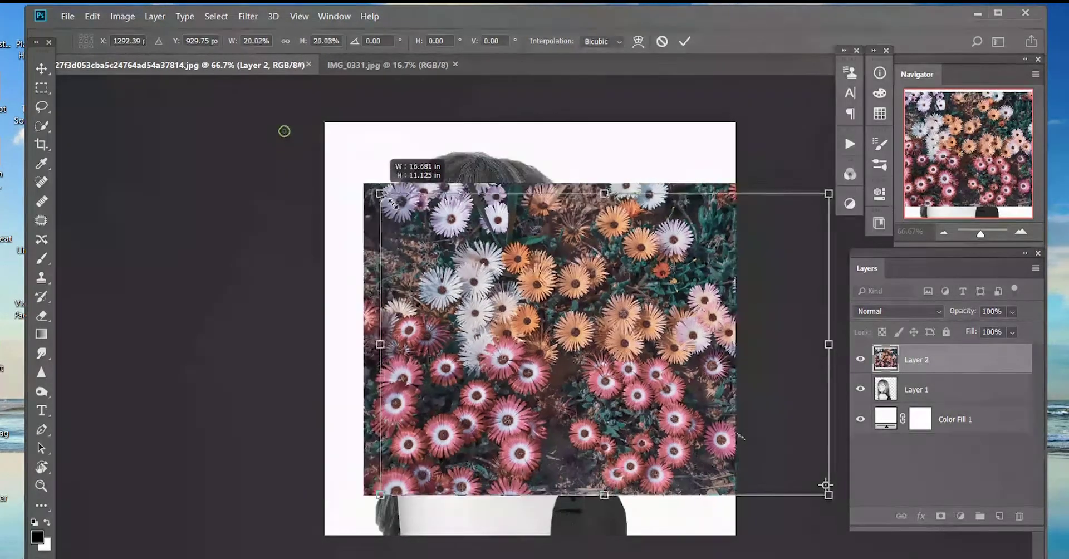
right_click(518, 312)
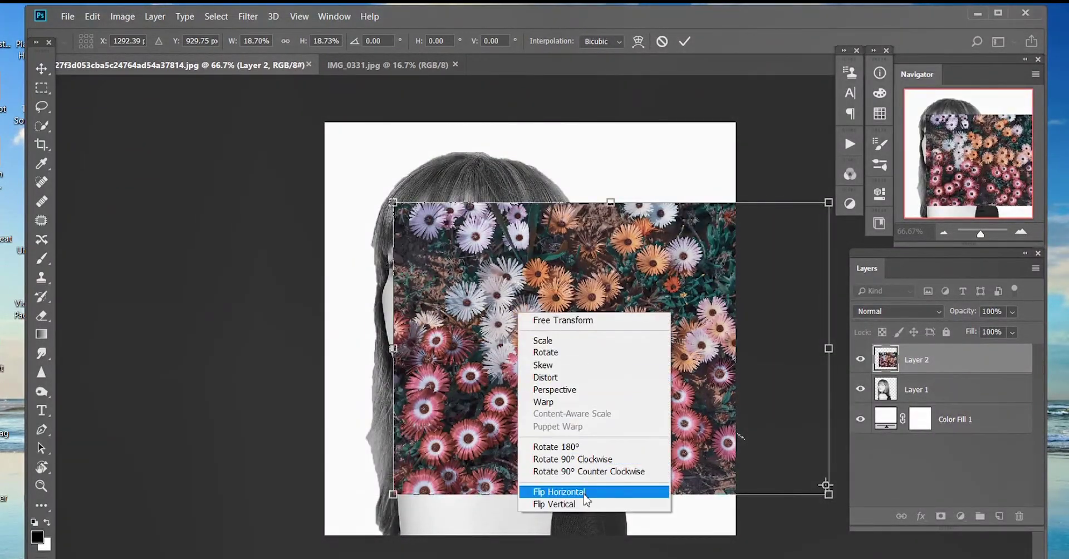
left_click(589, 461)
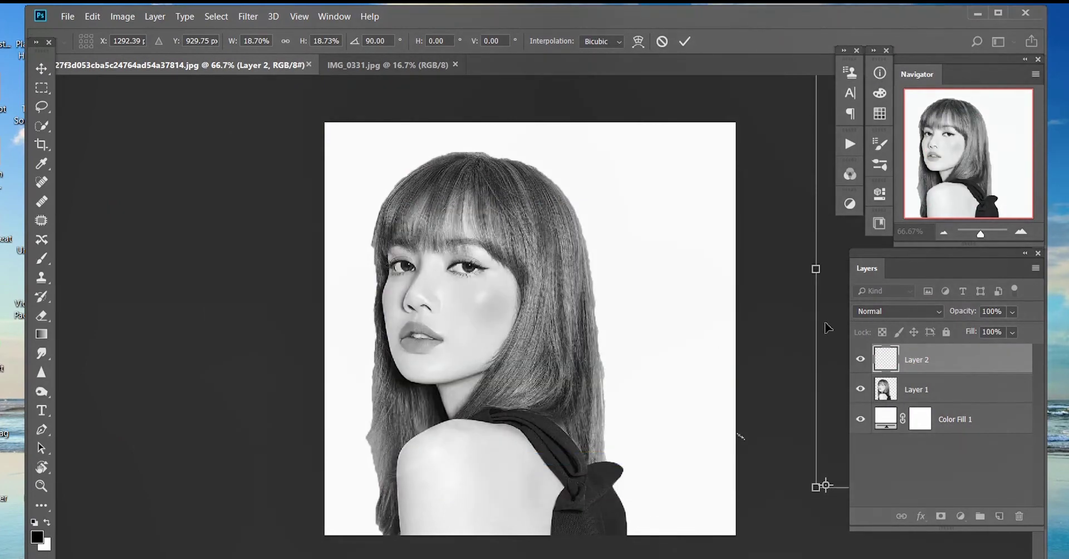
left_click_drag(373, 379, 360, 393)
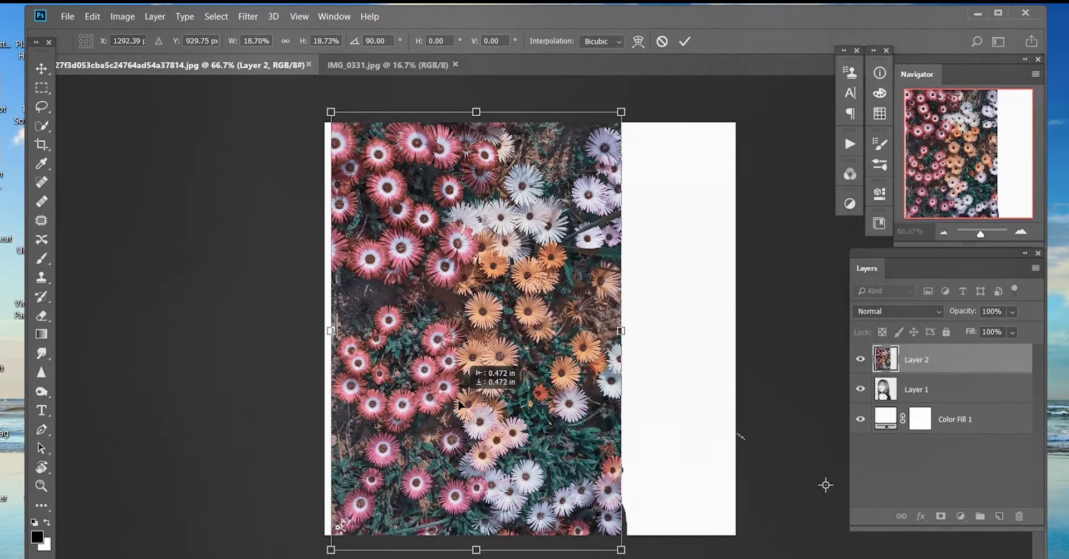
Set the flowers to 50% opacity, fine-tune their size and position, and commit.
left_click(1013, 312)
left_click_drag(1014, 329, 994, 330)
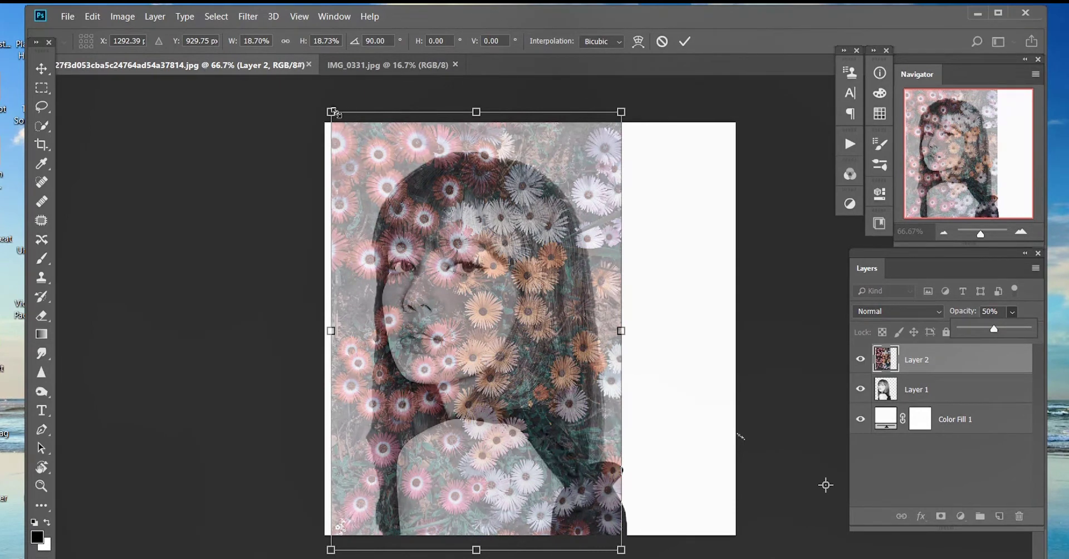
left_click_drag(332, 111, 370, 146)
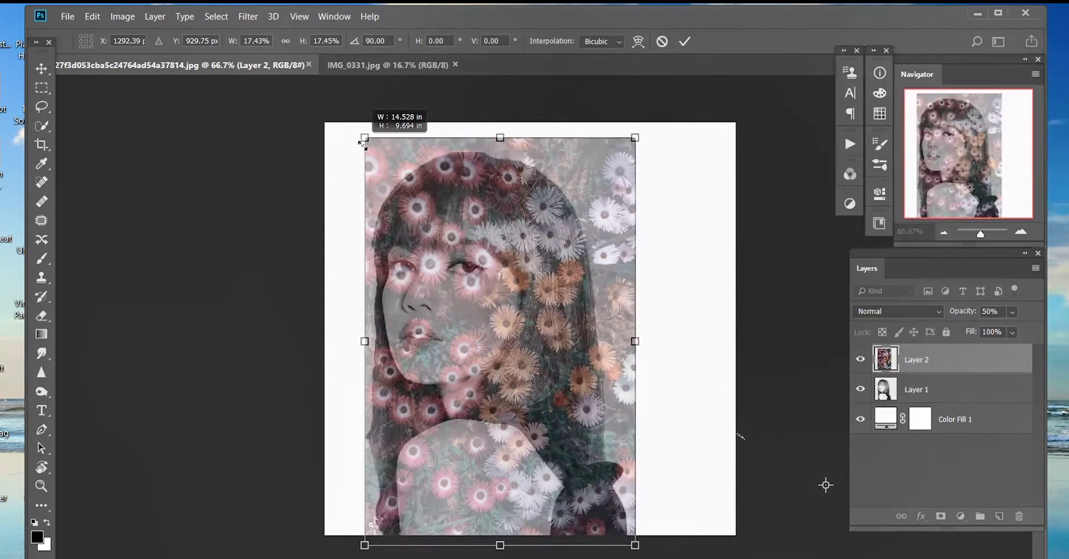
left_click_drag(526, 301, 545, 362)
key("Right")
key("Right")
key("Right")
key("Right")
key("Right")
key("Right")
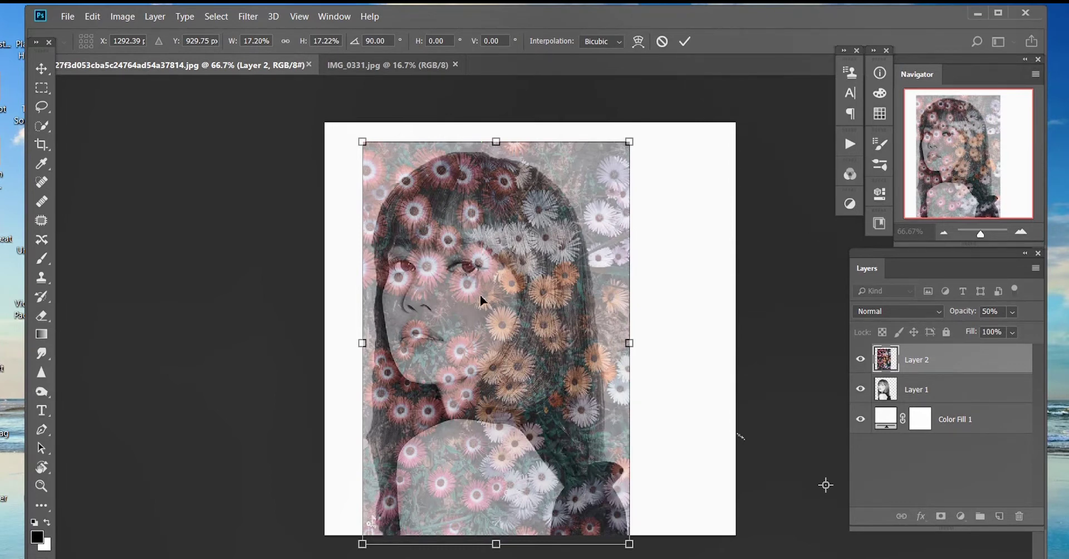
left_click(41, 68)
left_click(481, 243)
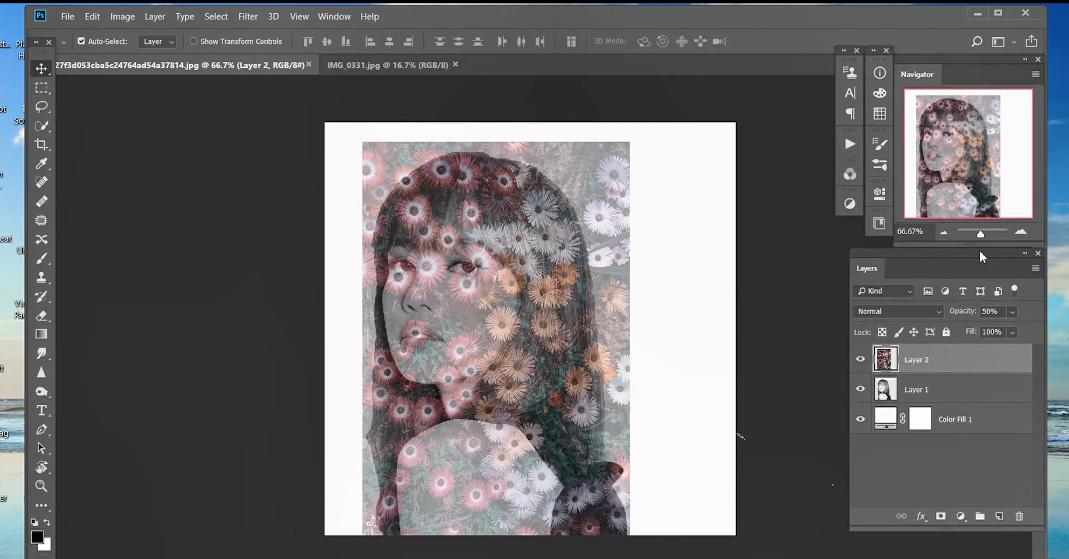
Return Layer 2 to 100% opacity and mask it to Layer 1's silhouette.
left_click(1011, 313)
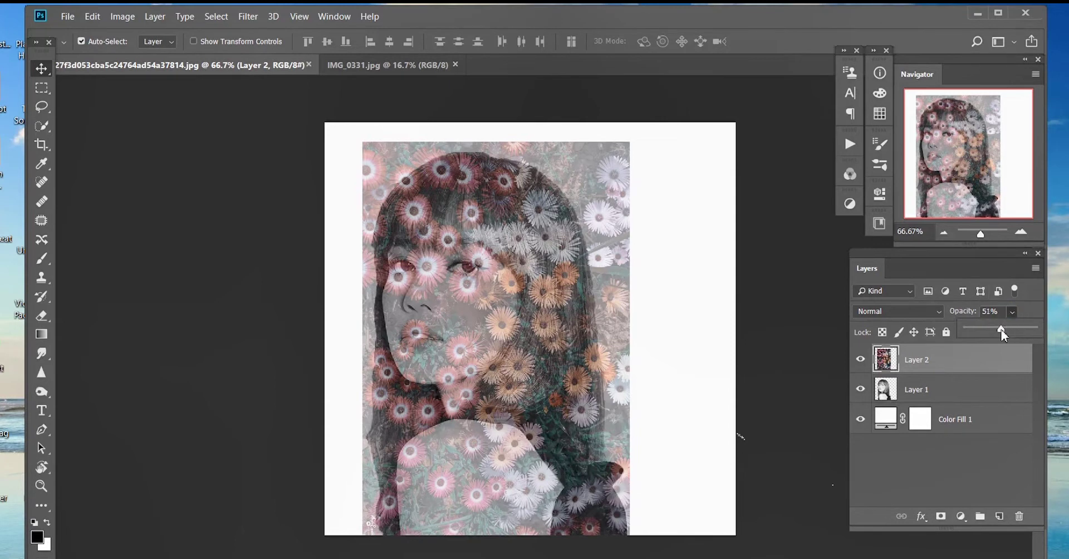
left_click_drag(998, 328, 1036, 329)
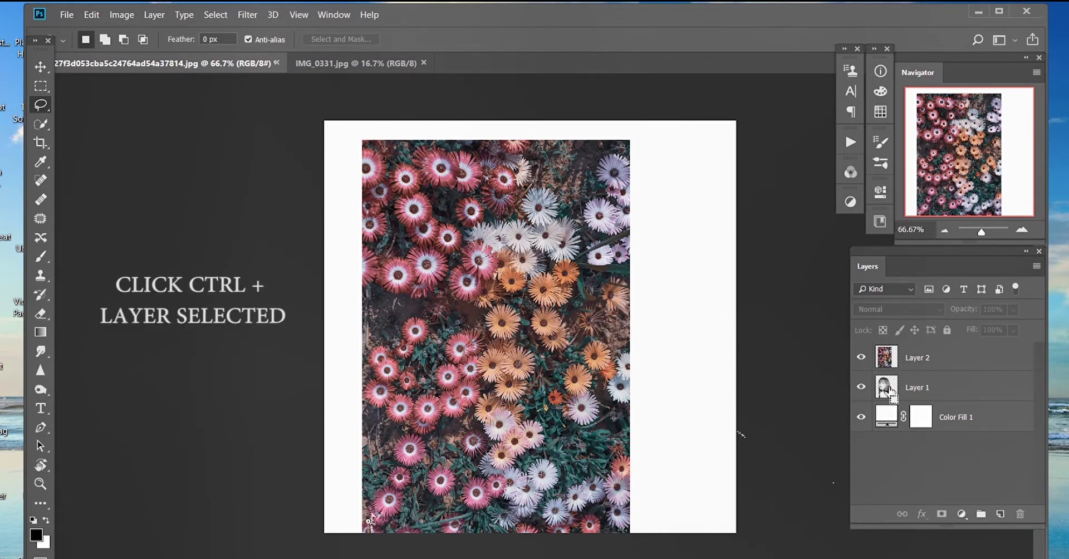
left_click(891, 391, "ctrl")
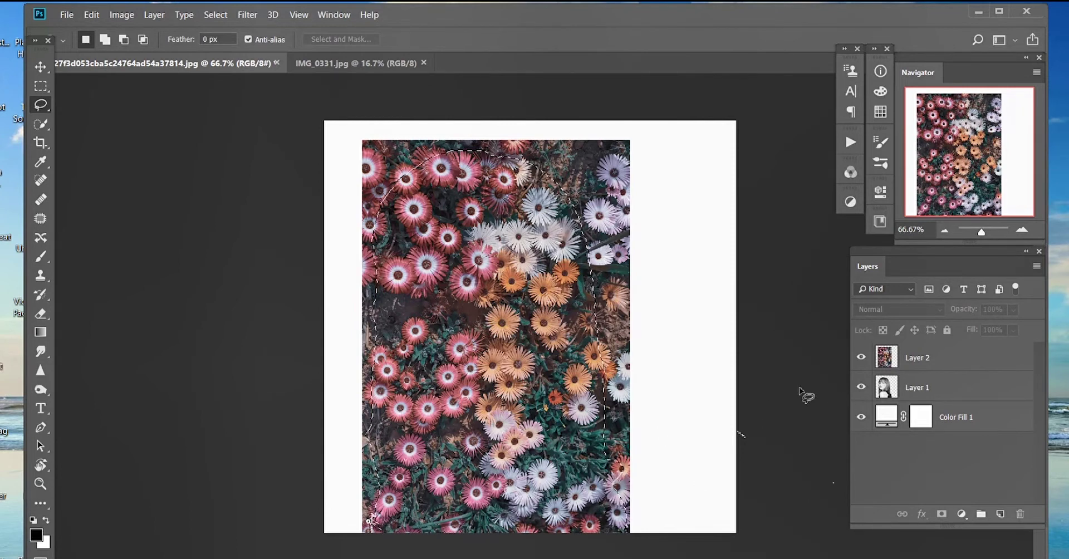
left_click(908, 361)
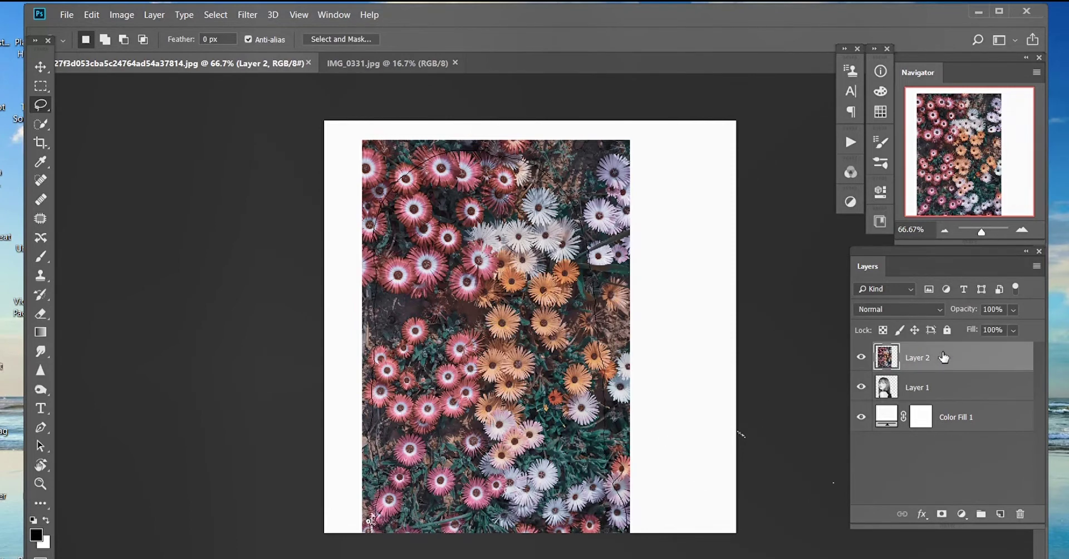
left_click(942, 514)
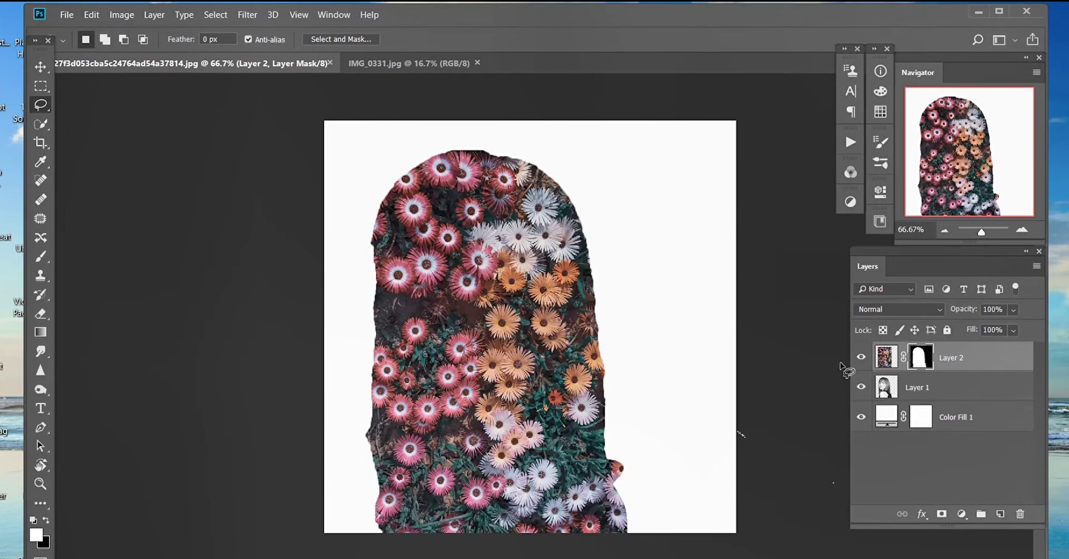
left_click(929, 391)
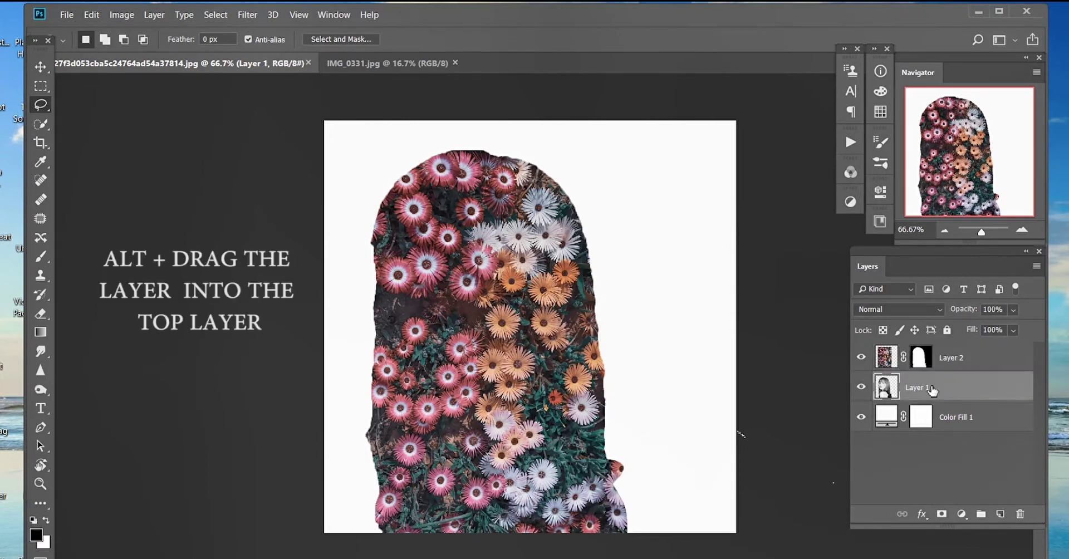
Duplicate Layer 1 above the flowers, set the copy to Lighten at 50% opacity.
left_click_drag(931, 391, 931, 357)
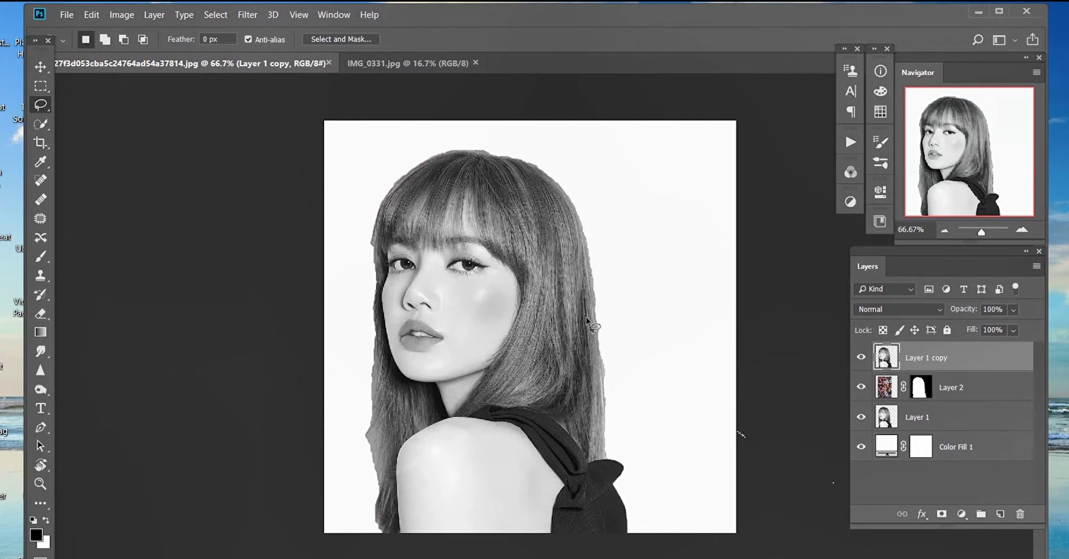
key("v")
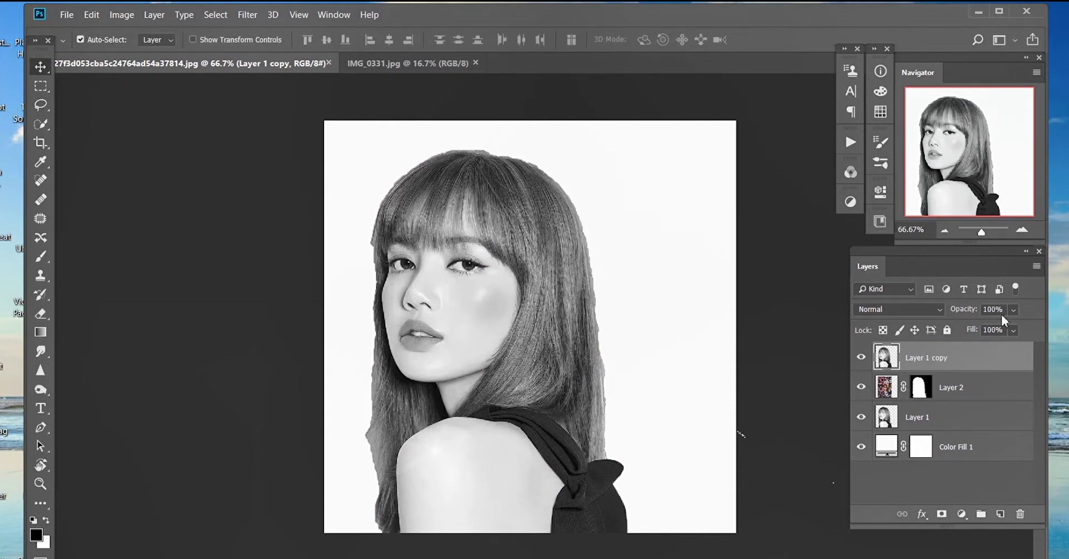
left_click(899, 309)
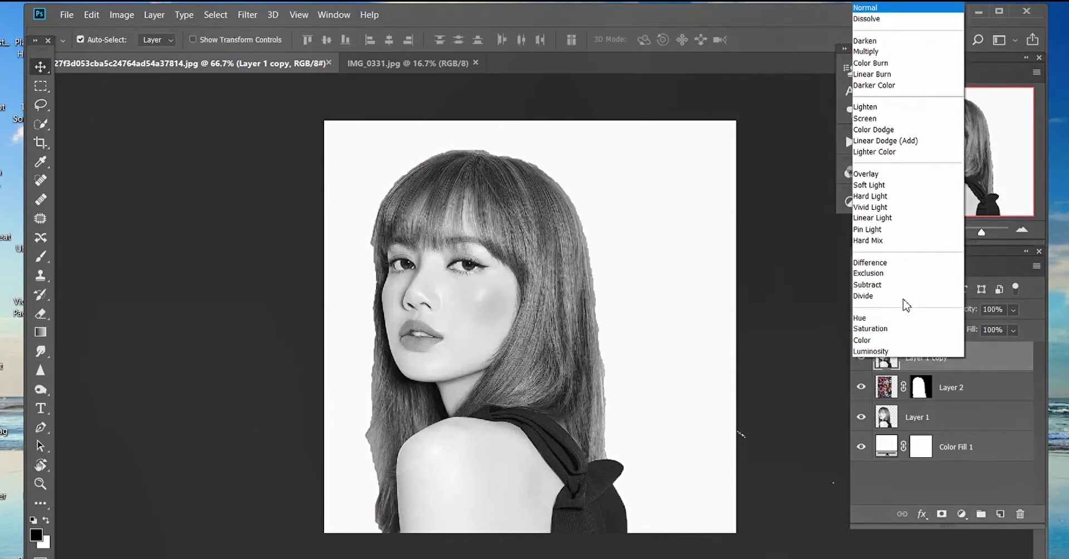
left_click(885, 108)
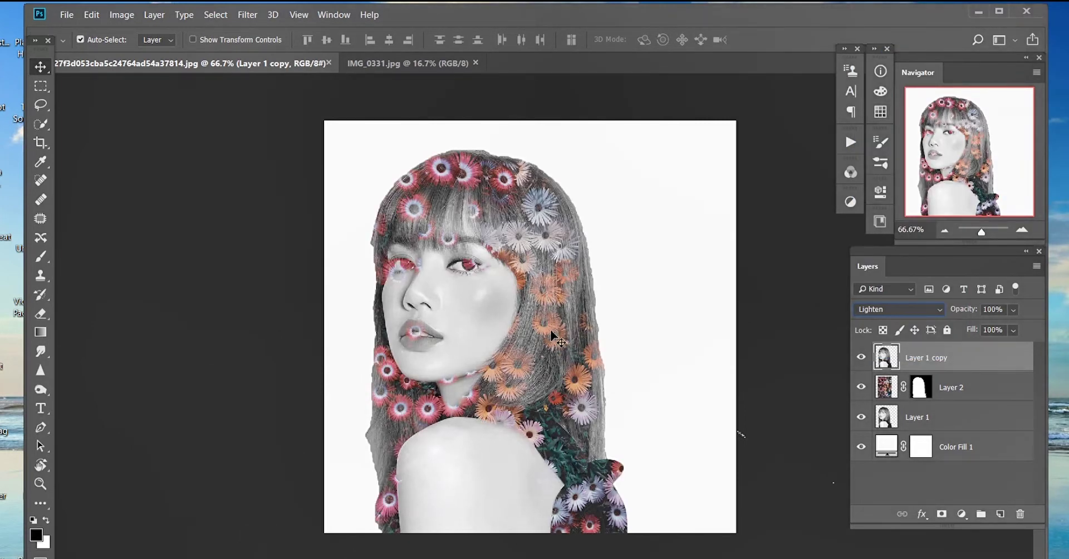
left_click(1013, 309)
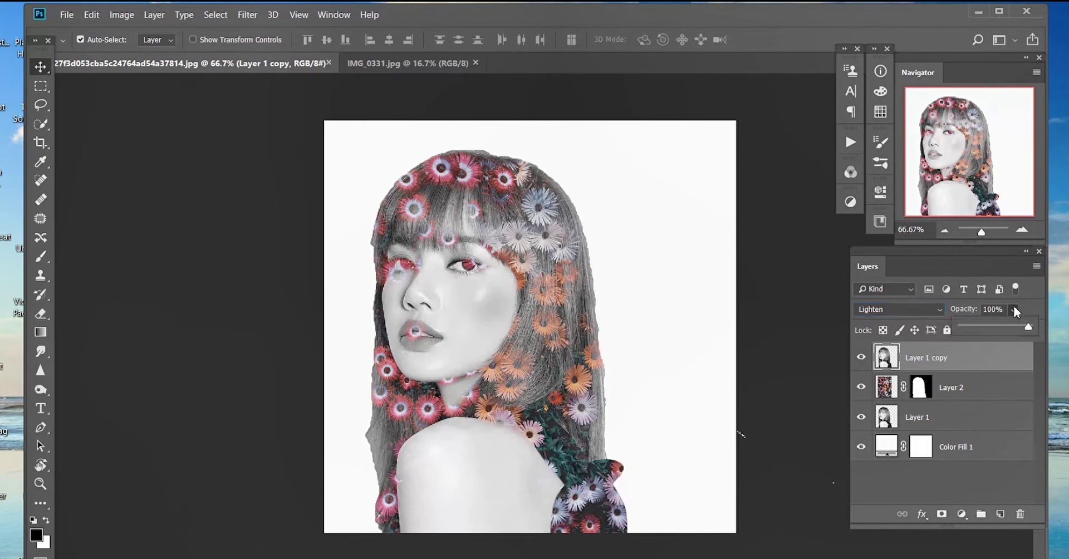
left_click_drag(1027, 328, 996, 329)
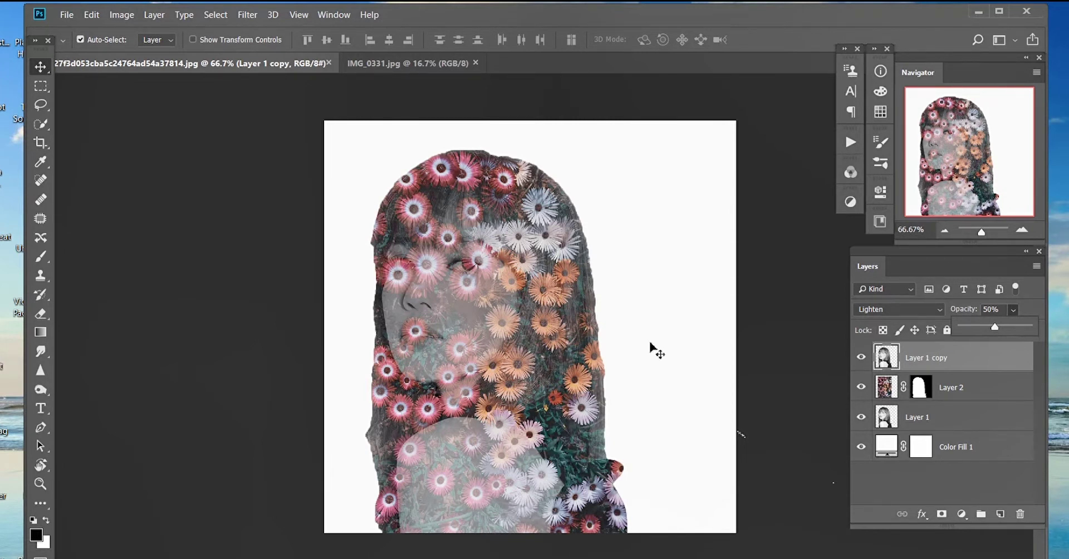
left_click(927, 360)
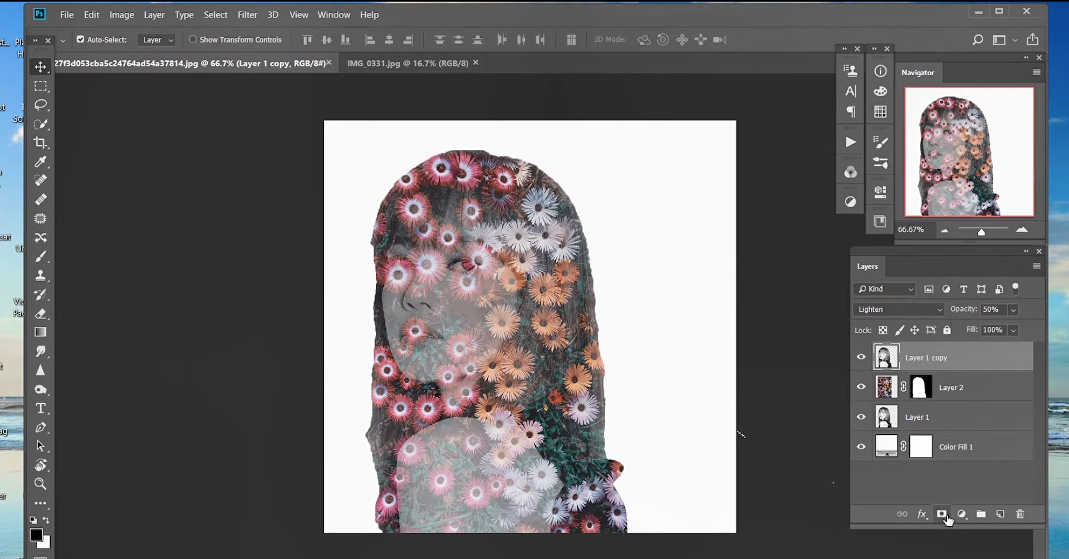
Add a white mask to Layer 1 copy and set up a soft 0%-hardness brush at 40% opacity.
left_click(946, 516)
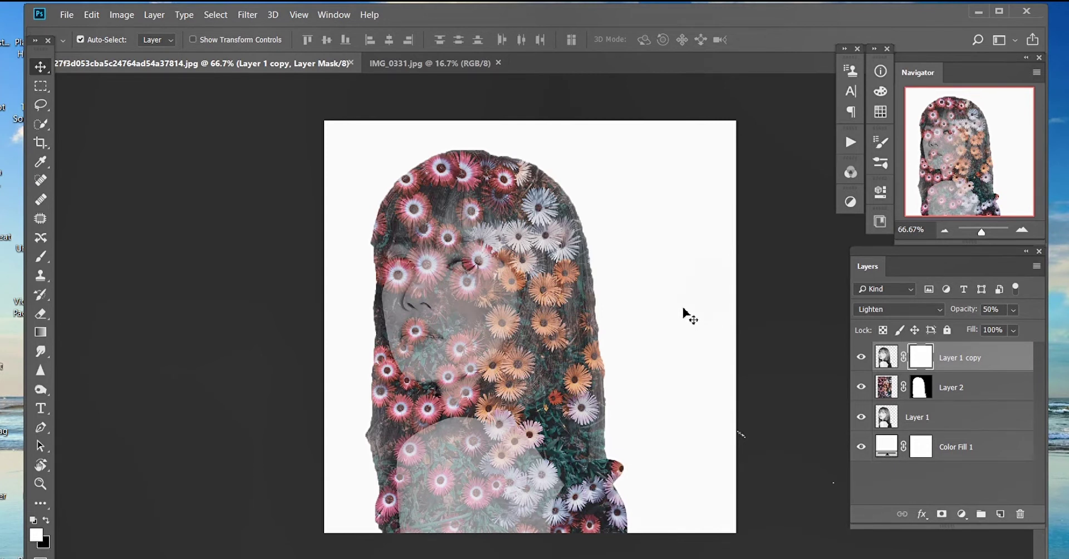
left_click(48, 256)
left_click(105, 256)
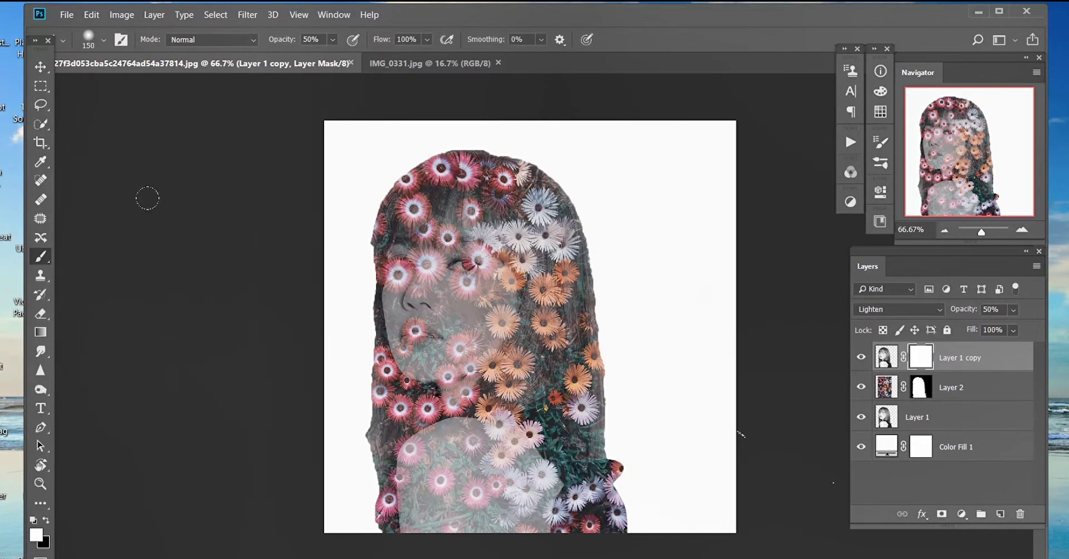
left_click(103, 40)
left_click_drag(120, 119, 108, 121)
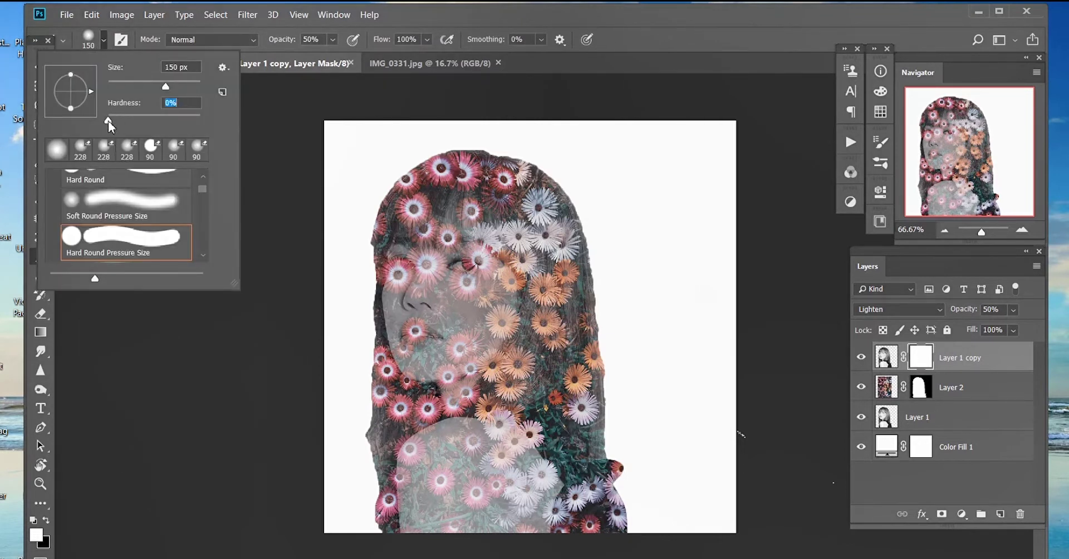
left_click(170, 103)
left_click(332, 39)
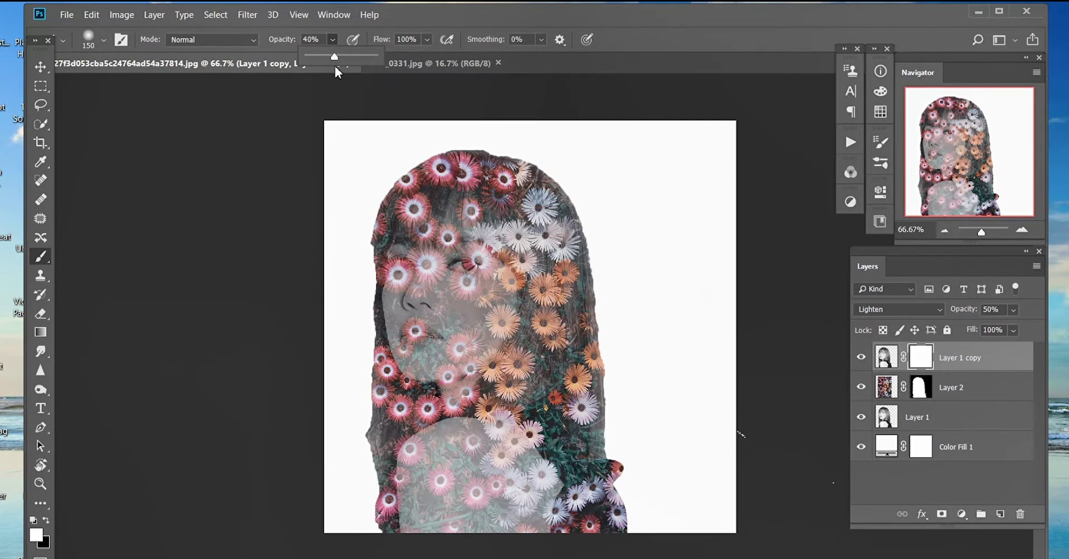
Paint black (000000) on the mask over the cheek, nose, lower face and neck.
left_click(36, 534)
type("000000")
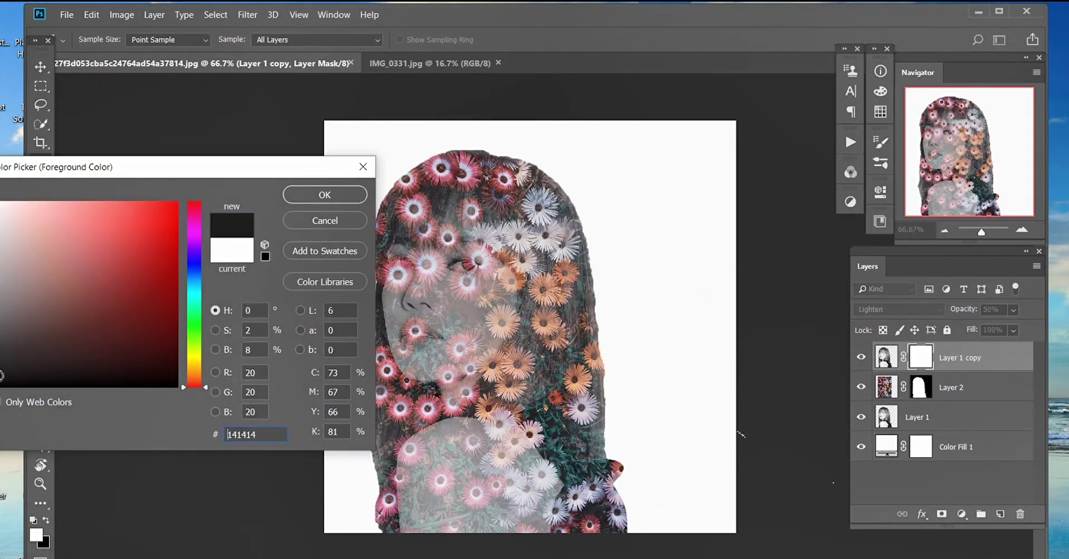
left_click(324, 195)
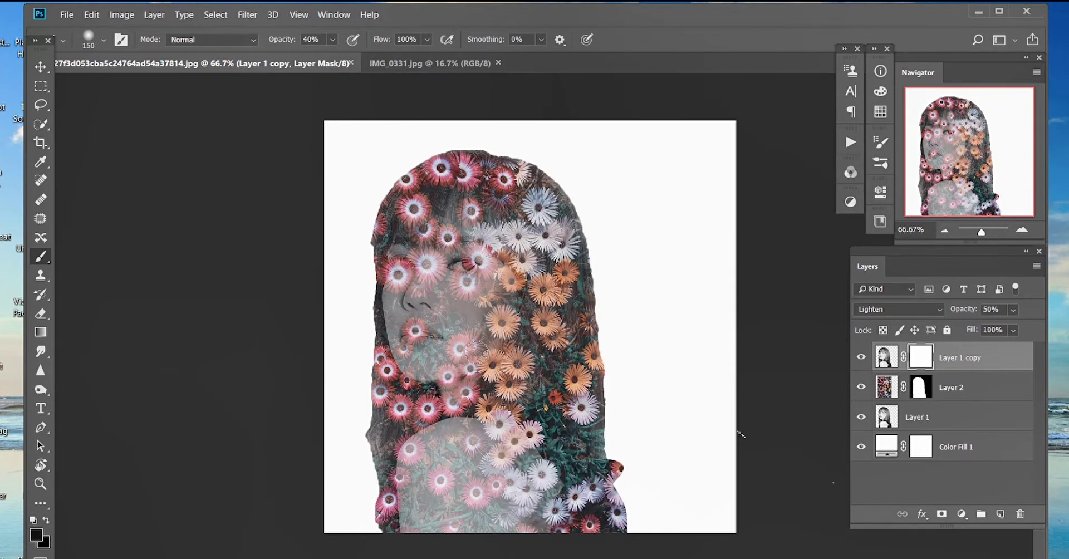
mouse_move(462, 384)
left_mouse_down()
mouse_move(484, 272)
mouse_move(437, 192)
left_mouse_up()
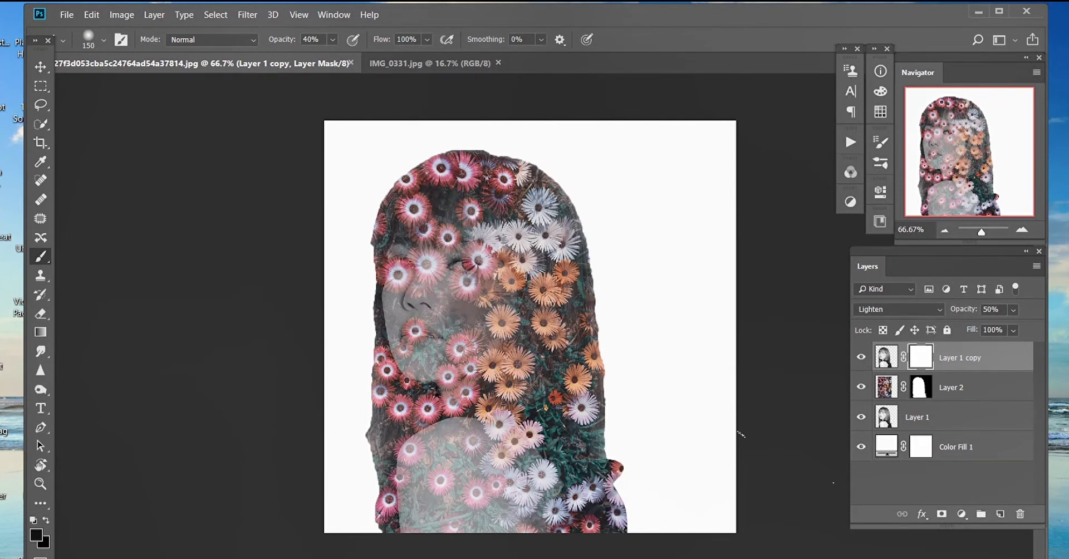
mouse_move(470, 434)
left_mouse_down()
mouse_move(472, 518)
mouse_move(448, 440)
left_mouse_up()
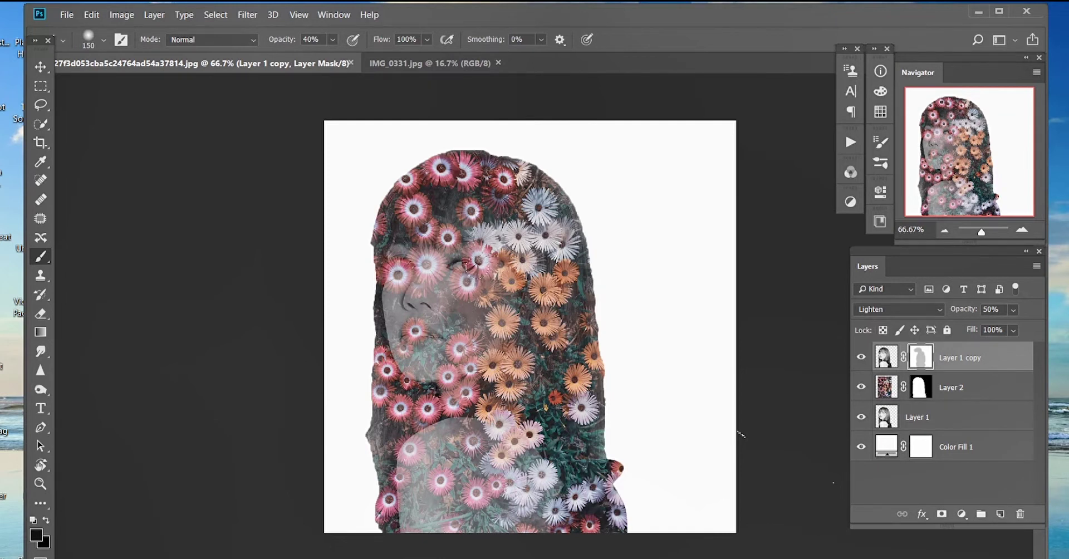
left_click(921, 389)
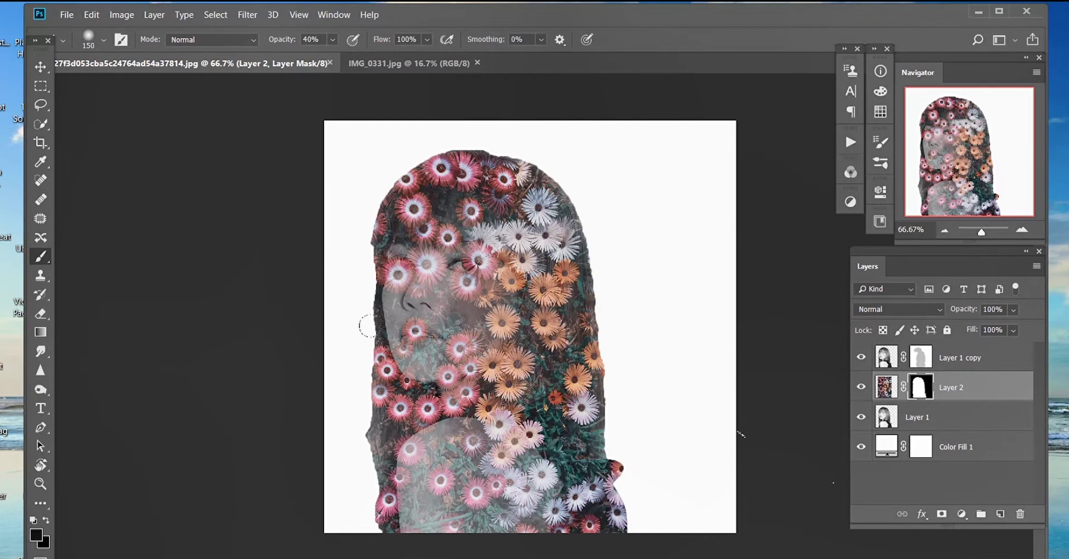
On Layer 2's mask, clear flowers from the eye, cheek and lips at 50% brush opacity.
mouse_move(385, 271)
left_mouse_down()
mouse_move(418, 301)
mouse_move(393, 281)
left_mouse_up()
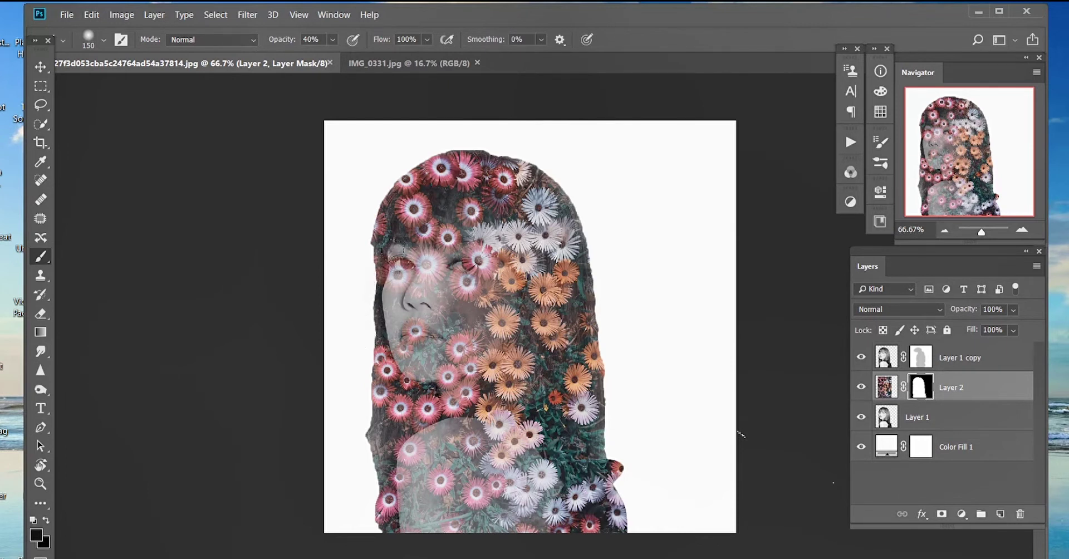
mouse_move(404, 248)
left_mouse_down()
mouse_move(442, 279)
mouse_move(401, 290)
mouse_move(415, 362)
left_mouse_up()
left_click(333, 39)
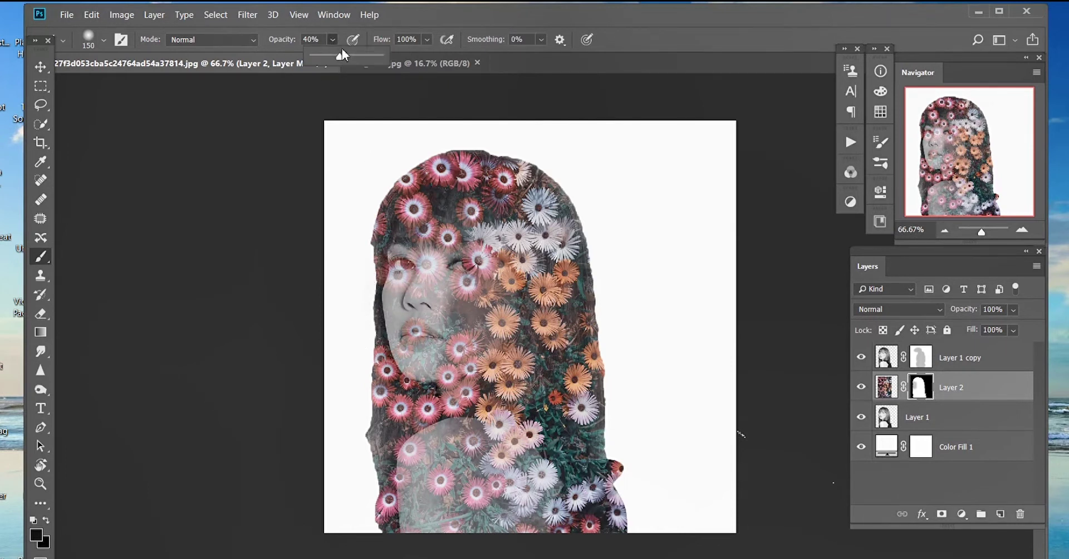
left_click_drag(345, 55, 348, 54)
mouse_move(423, 323)
left_mouse_down()
mouse_move(399, 273)
mouse_move(395, 314)
mouse_move(405, 243)
mouse_move(424, 257)
left_mouse_up()
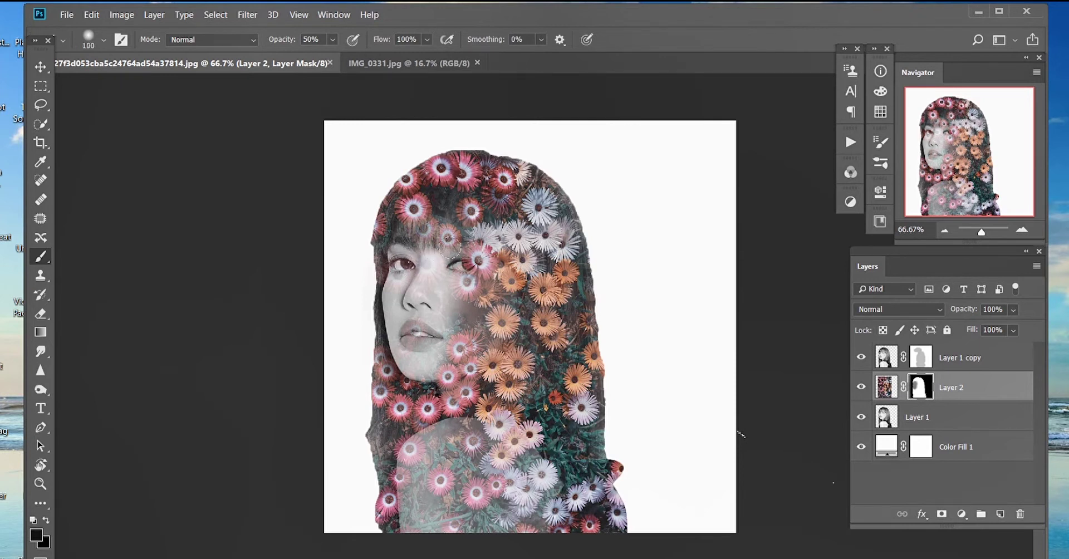
With the brush shrunk to 40 px, clear flowers from both eyes and the lips.
key("bracketleft")
key("bracketleft")
key("bracketleft")
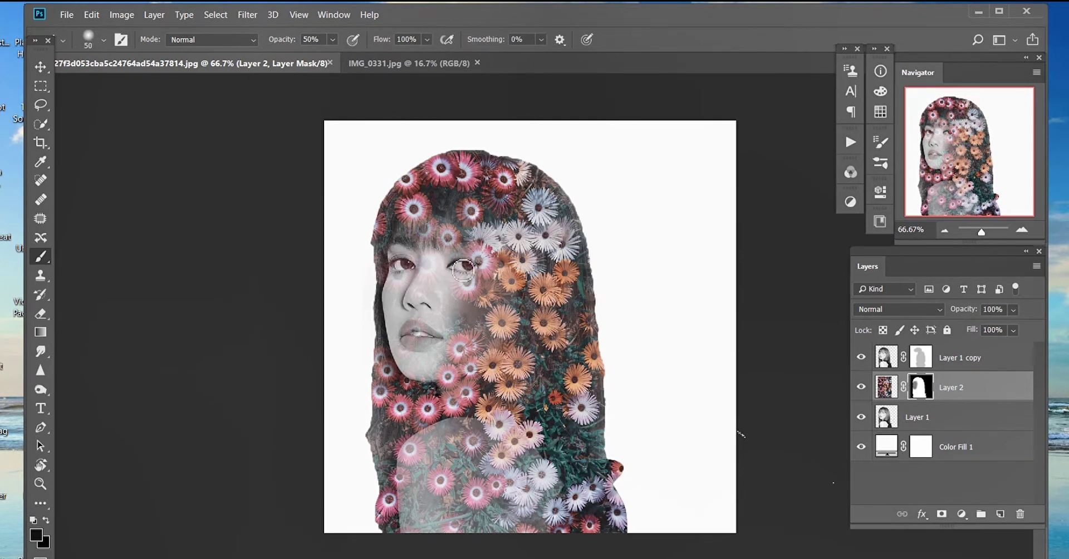
key("bracketleft")
left_click_drag(463, 271, 483, 271)
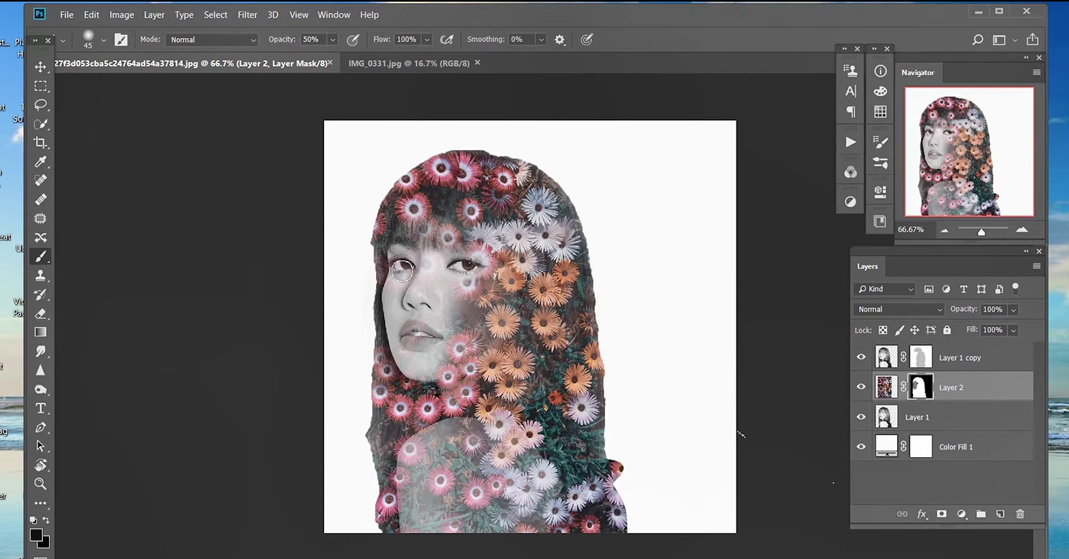
left_click_drag(402, 271, 414, 273)
left_click_drag(436, 346, 428, 341)
key("bracketleft")
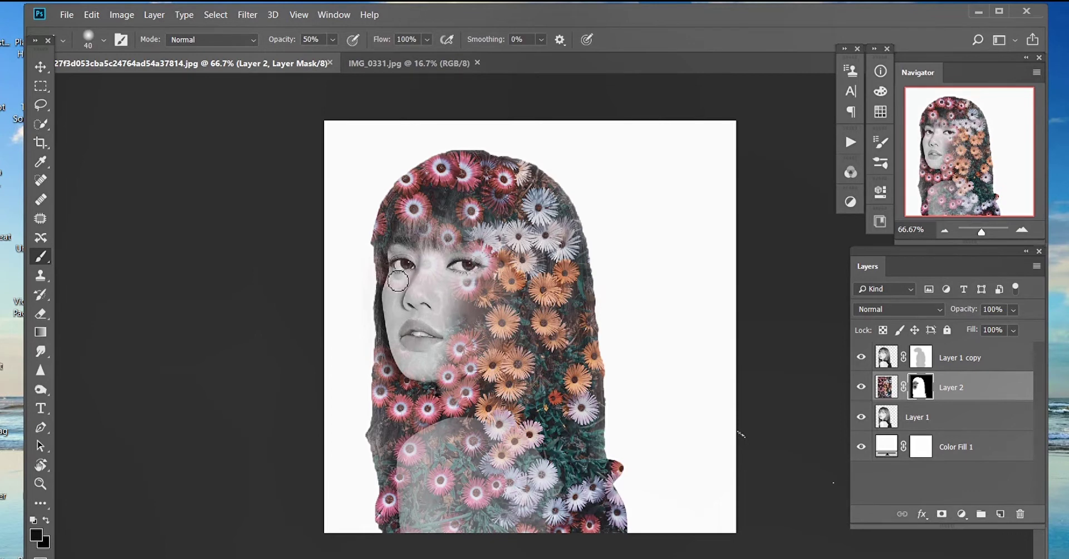
mouse_move(412, 271)
left_mouse_down()
mouse_move(404, 266)
mouse_move(479, 267)
left_mouse_up()
Set the background colour to white (ffffff) and paint faint flowers back on the left cheek.
left_click(44, 541)
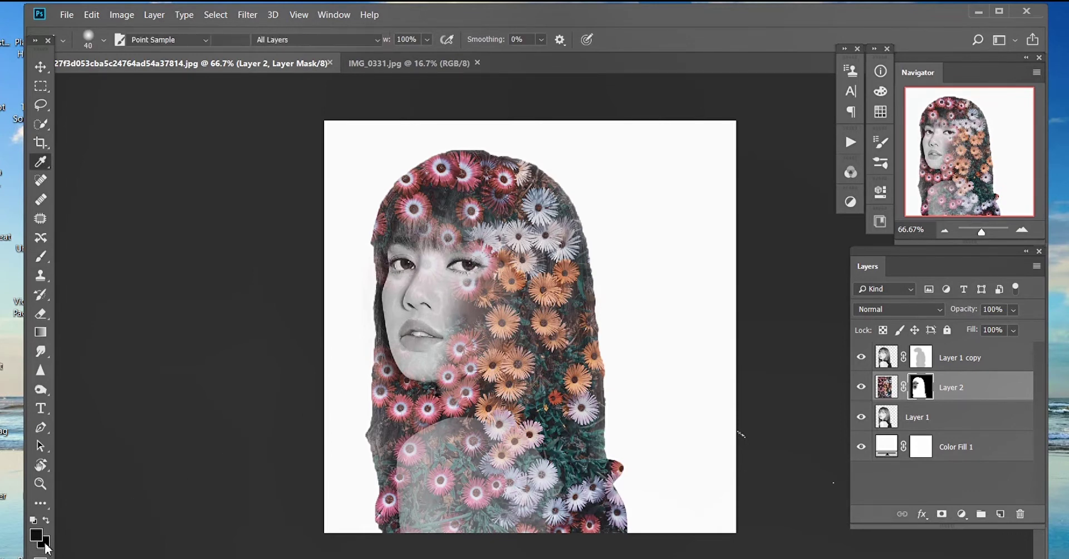
type("ffffff")
left_click(305, 196)
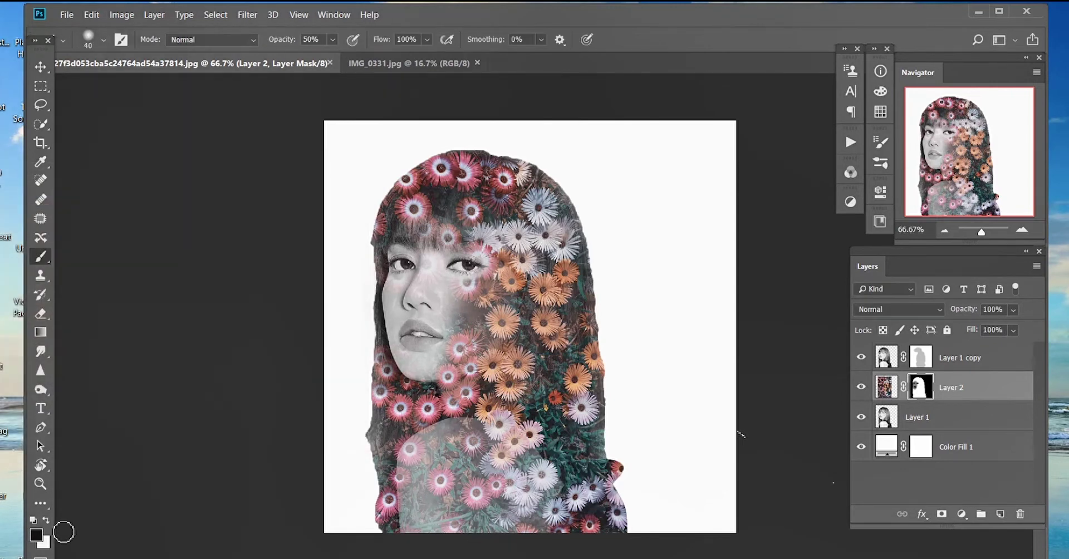
key("x")
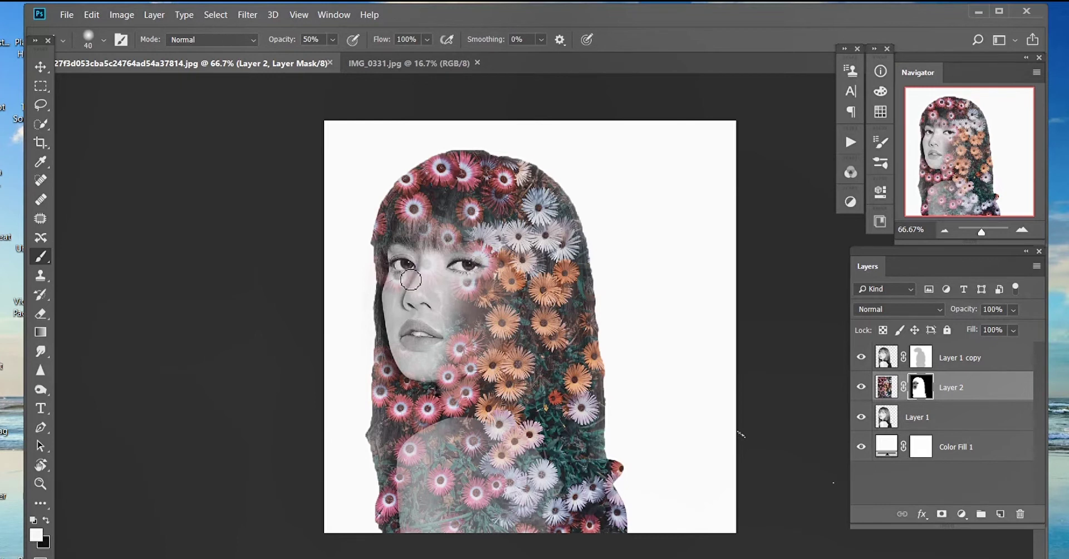
mouse_move(408, 284)
left_mouse_down()
mouse_move(398, 326)
mouse_move(435, 273)
mouse_move(424, 287)
mouse_move(440, 295)
mouse_move(468, 286)
mouse_move(457, 326)
mouse_move(437, 325)
mouse_move(447, 335)
mouse_move(401, 328)
mouse_move(404, 368)
mouse_move(420, 367)
mouse_move(469, 326)
mouse_move(427, 319)
mouse_move(400, 293)
mouse_move(410, 281)
mouse_move(397, 328)
mouse_move(417, 372)
left_mouse_up()
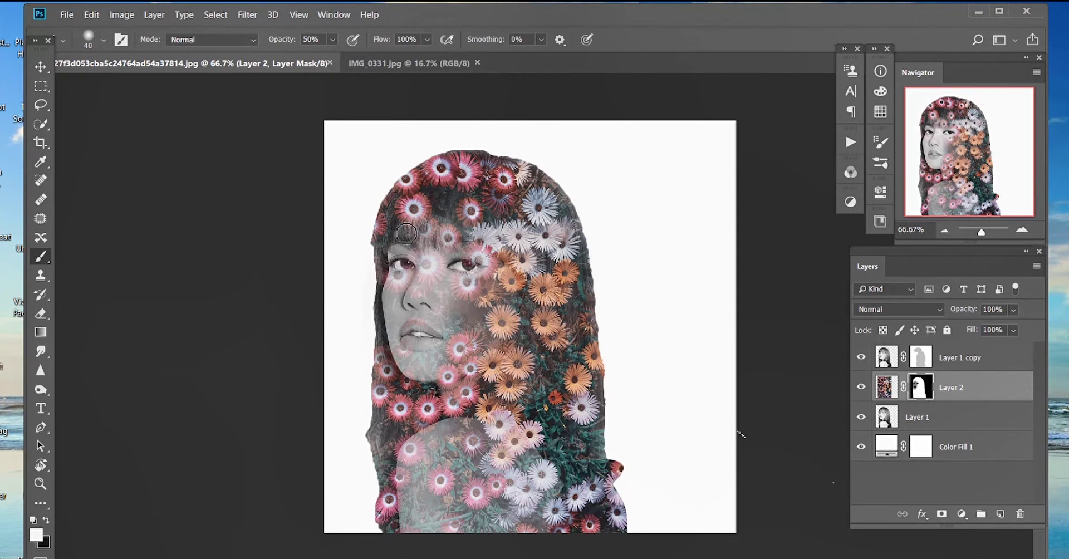
Paint black again to clear more flowers from both eyes and the lips with a 30 px brush.
left_click(46, 521)
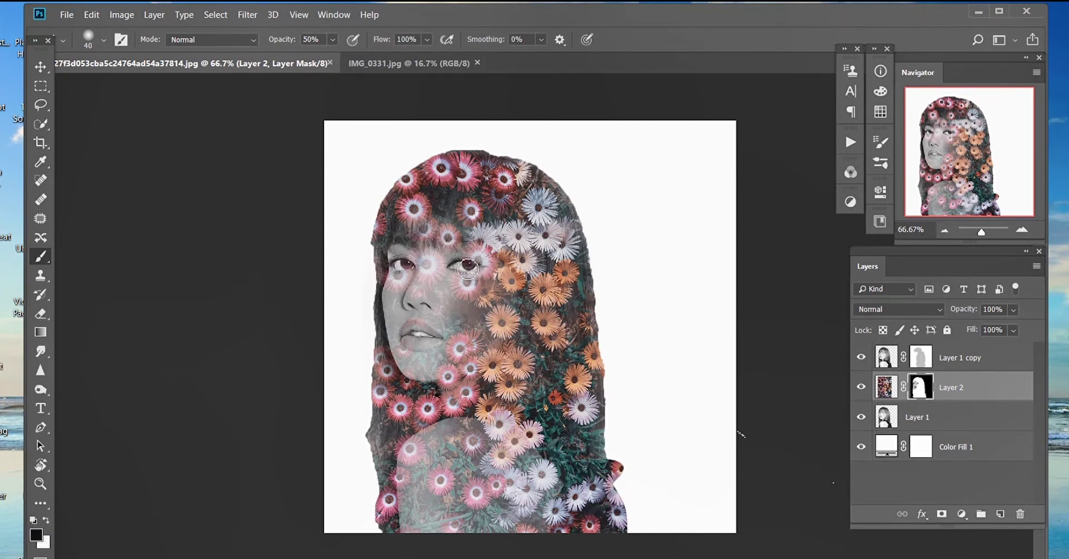
left_click_drag(457, 270, 478, 270)
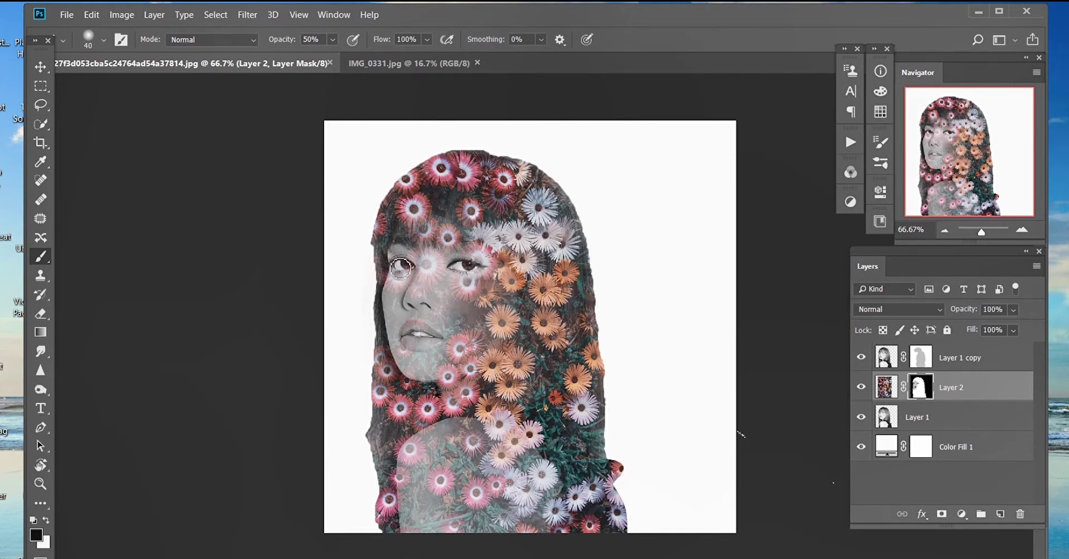
left_click_drag(405, 269, 416, 269)
key("bracketleft")
key("bracketleft")
key("bracketright")
mouse_move(427, 329)
left_mouse_down()
mouse_move(440, 344)
mouse_move(422, 346)
mouse_move(434, 348)
left_mouse_up()
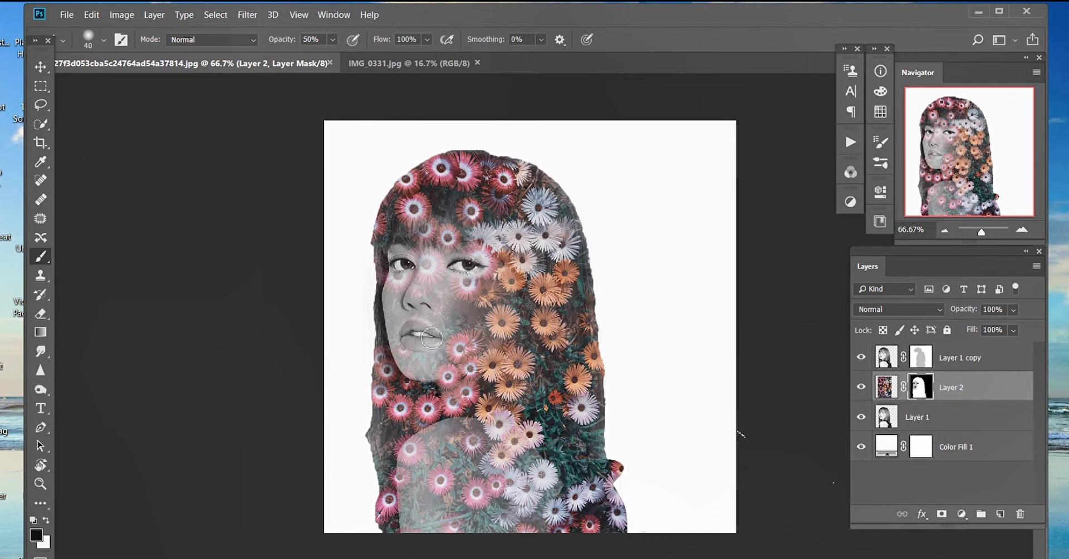
Paint black over the shoulder to reveal its skin.
left_click(47, 519)
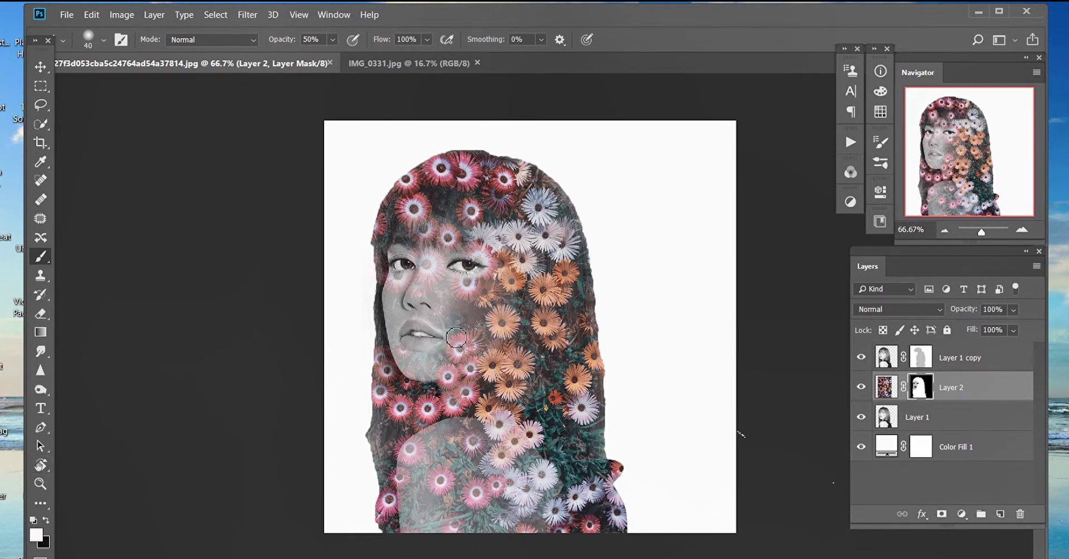
key("a")
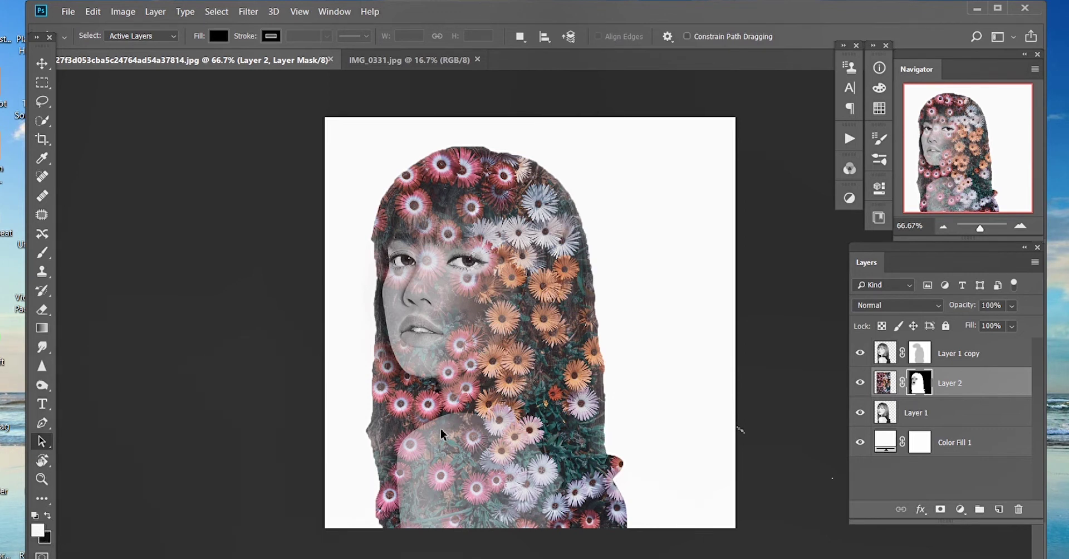
left_click(42, 253)
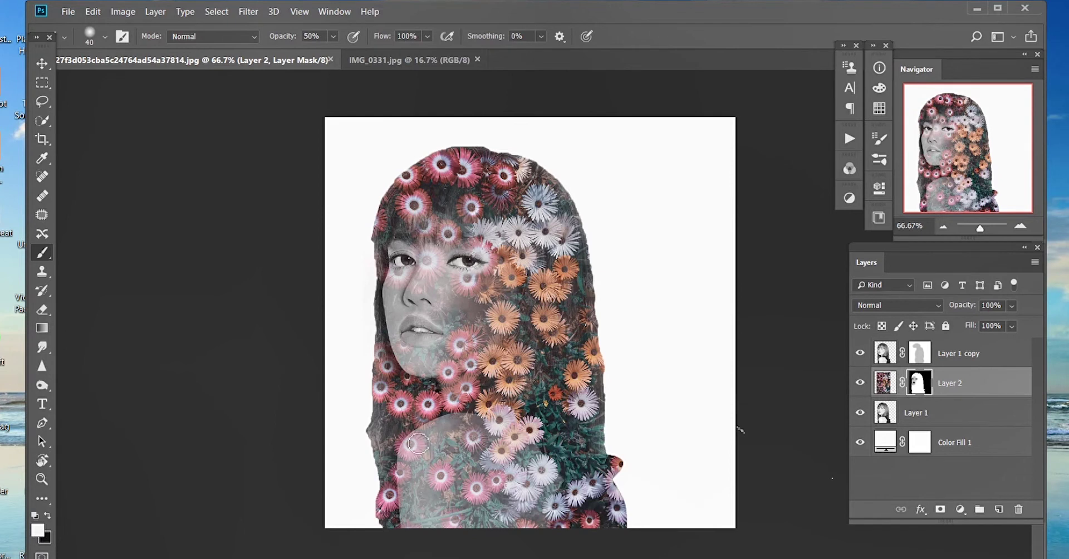
key("x")
mouse_move(433, 439)
left_mouse_down()
mouse_move(449, 428)
mouse_move(406, 490)
left_mouse_up()
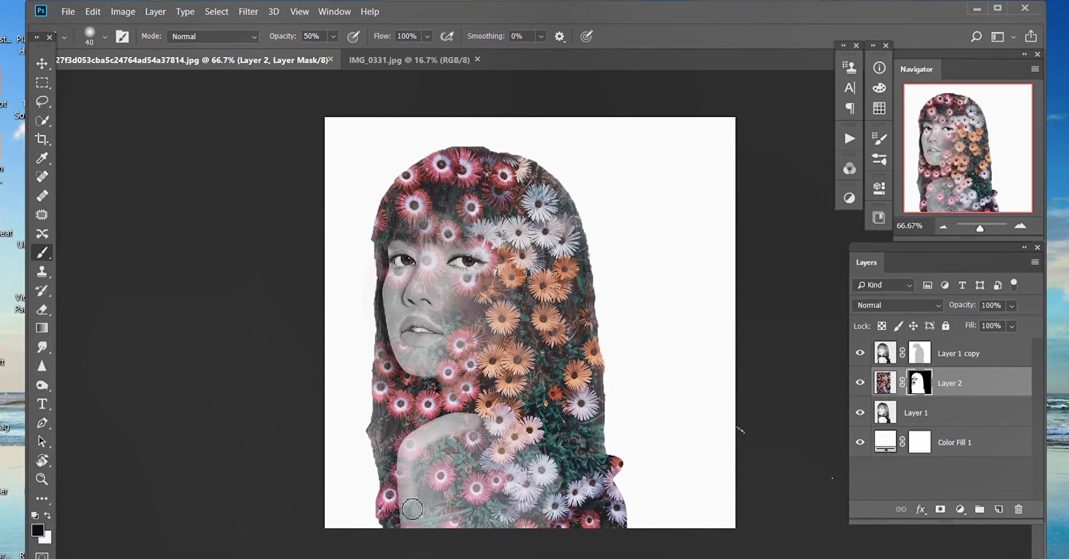
left_click(333, 36)
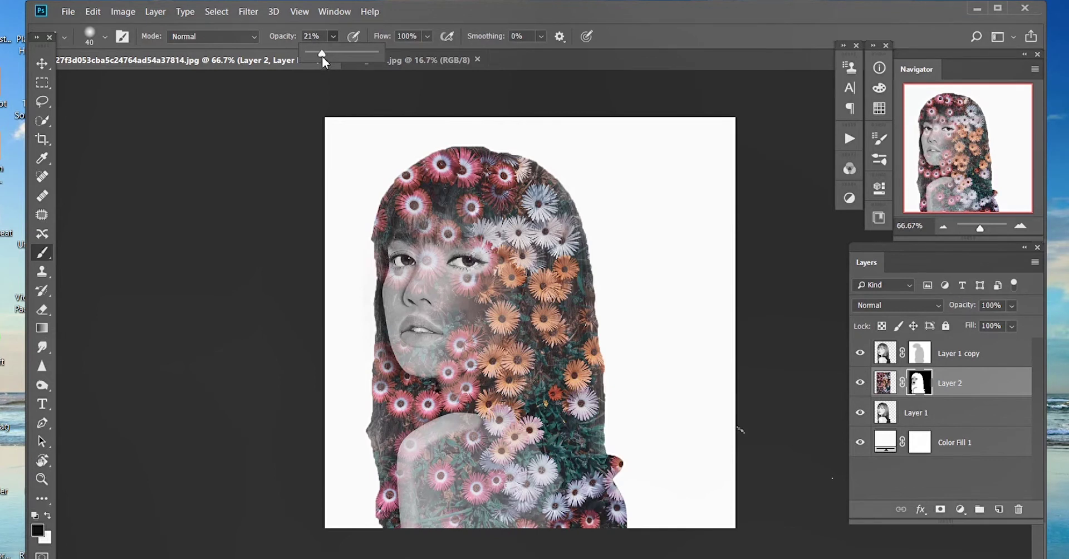
At 20% opacity with a 100 px brush, fade flowers over the chin, shoulder, cheek and jaw.
left_click_drag(322, 55, 320, 54)
left_click(301, 36)
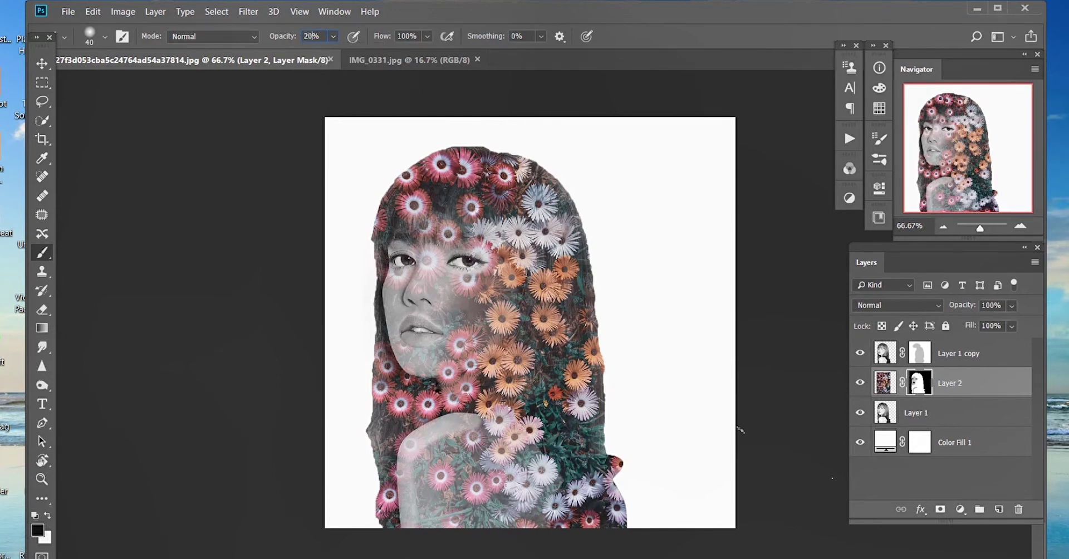
key("bracketright")
key("bracketright")
key("bracketright")
key("bracketright")
mouse_move(449, 426)
left_mouse_down()
mouse_move(435, 435)
mouse_move(414, 494)
mouse_move(420, 463)
mouse_move(456, 429)
mouse_move(451, 436)
mouse_move(498, 429)
mouse_move(475, 436)
mouse_move(445, 501)
mouse_move(498, 518)
mouse_move(485, 458)
mouse_move(501, 439)
left_mouse_up()
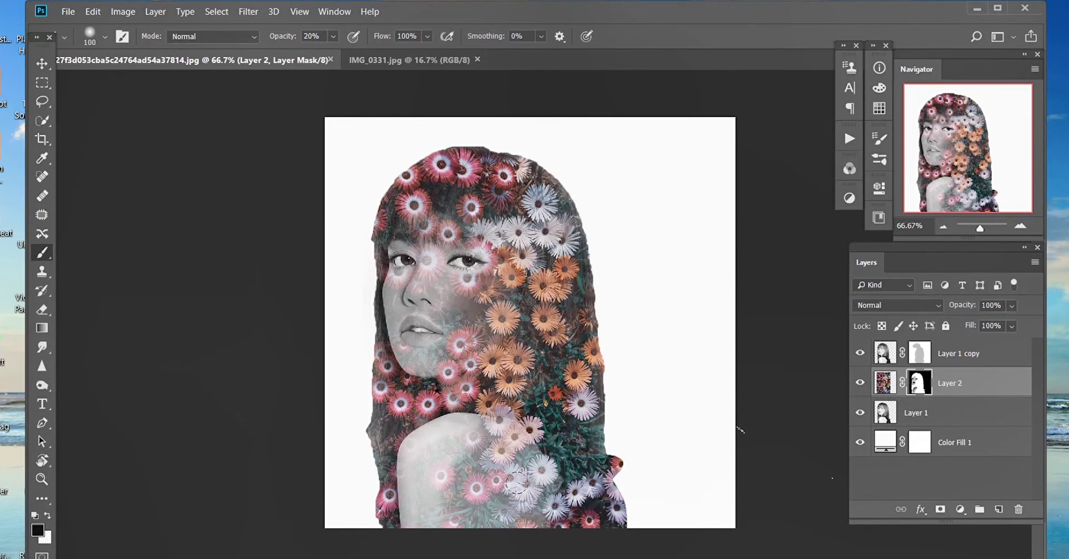
mouse_move(524, 512)
left_mouse_down()
mouse_move(500, 446)
mouse_move(429, 442)
left_mouse_up()
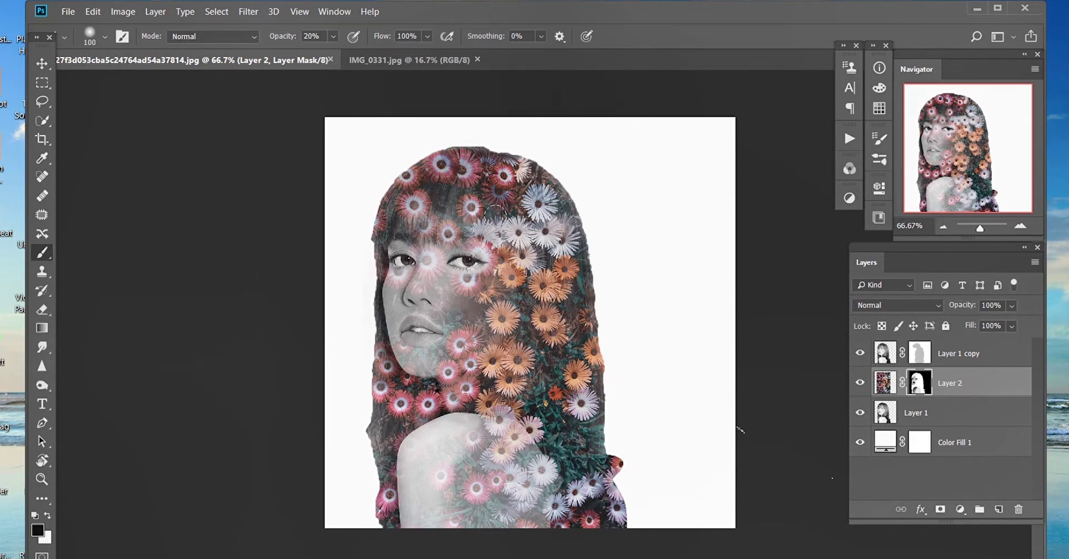
left_click_drag(475, 287, 472, 296)
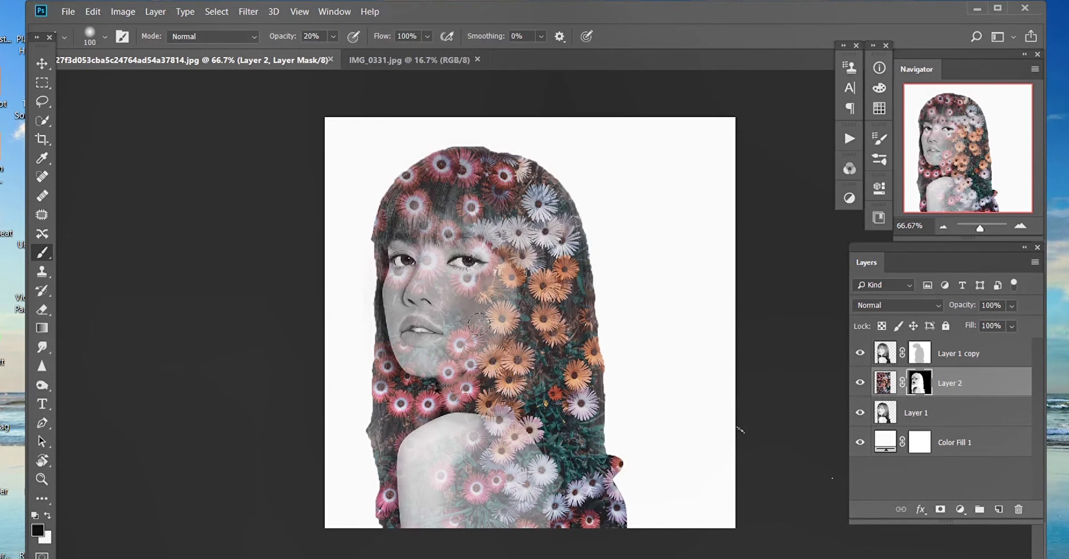
mouse_move(490, 278)
left_mouse_down()
mouse_move(448, 247)
mouse_move(451, 349)
left_mouse_up()
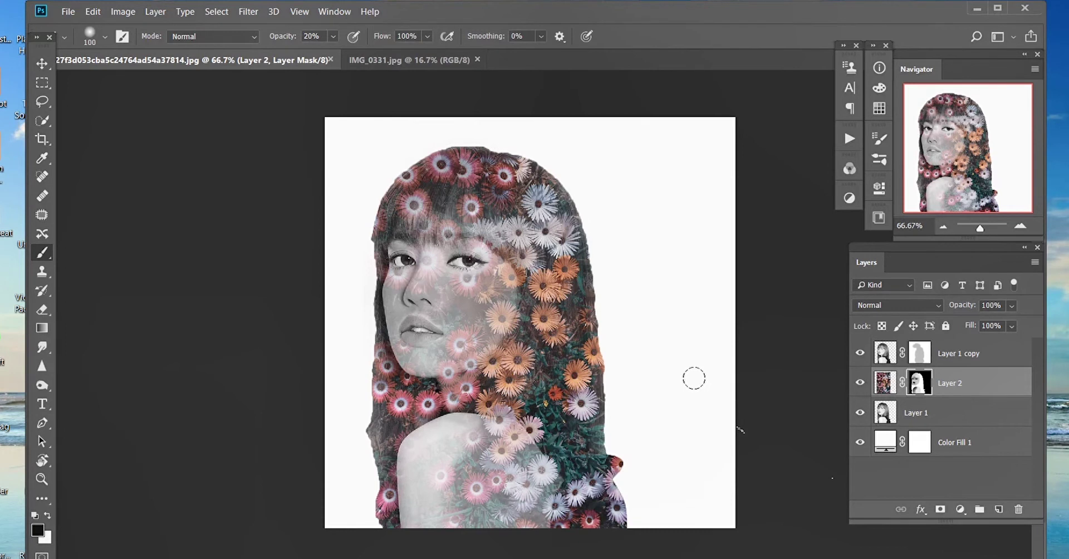
Lower the flower layer (Layer 2) opacity to 90%.
left_click(890, 388)
key("v")
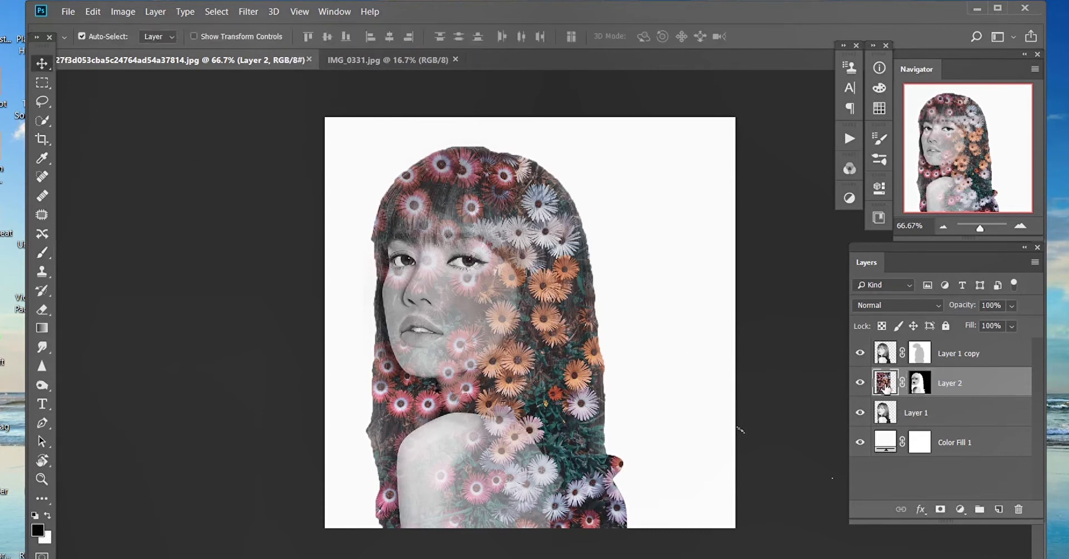
left_click(1011, 305)
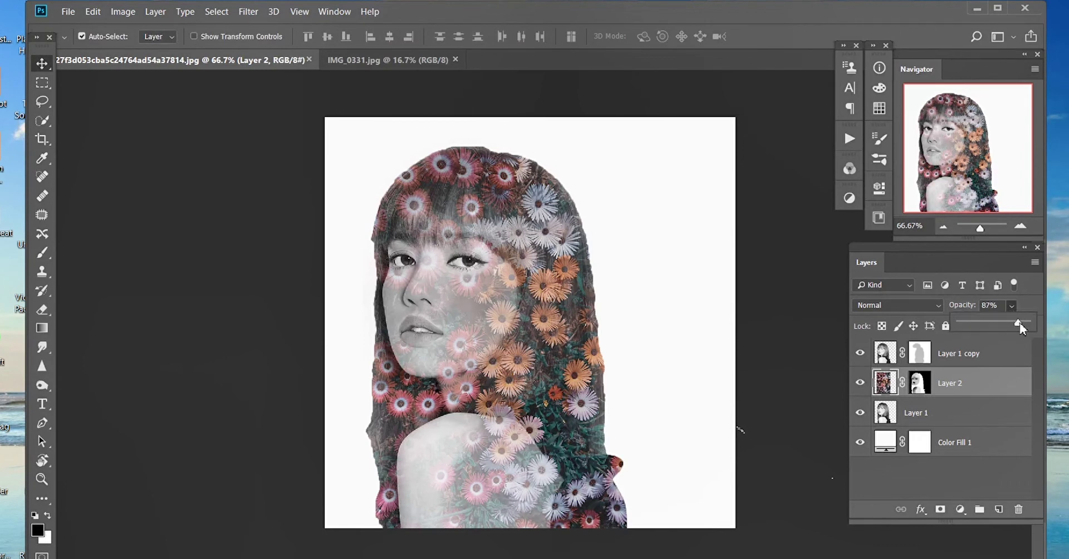
left_click_drag(1028, 323, 1020, 323)
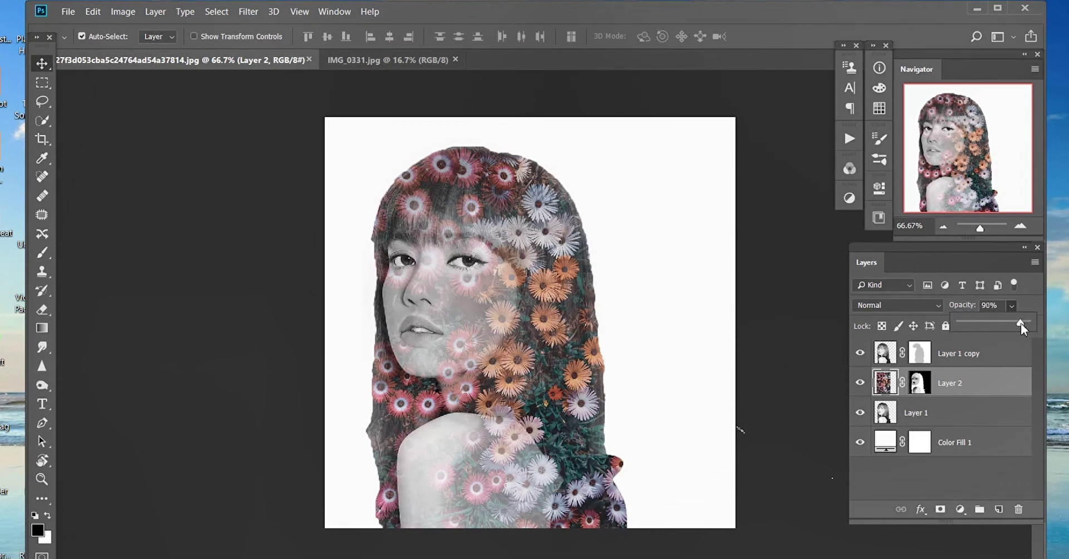
Select Layer 1 copy and Layer 2 together in the Layers panel.
left_click(885, 355)
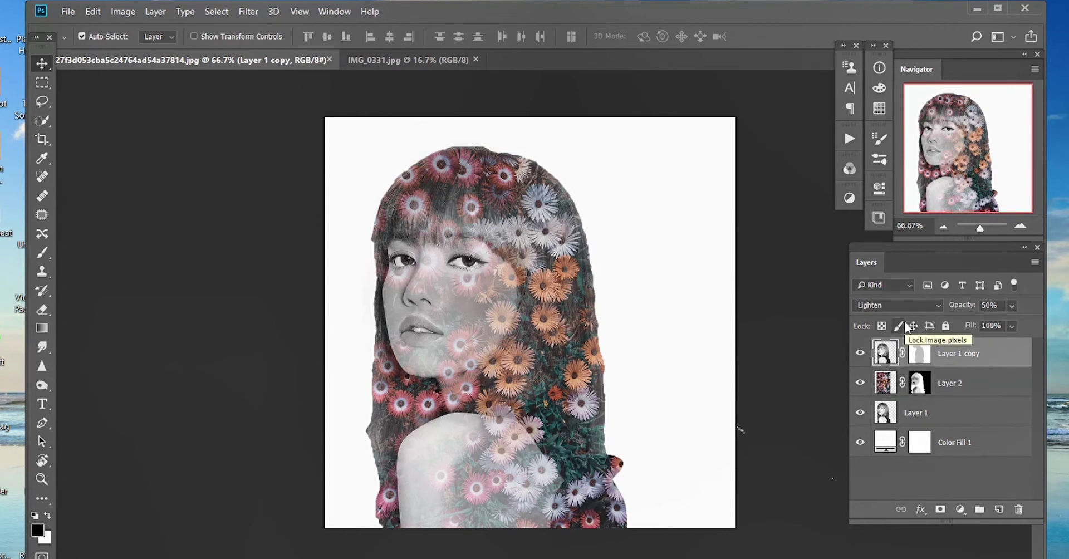
left_click(891, 384, "ctrl")
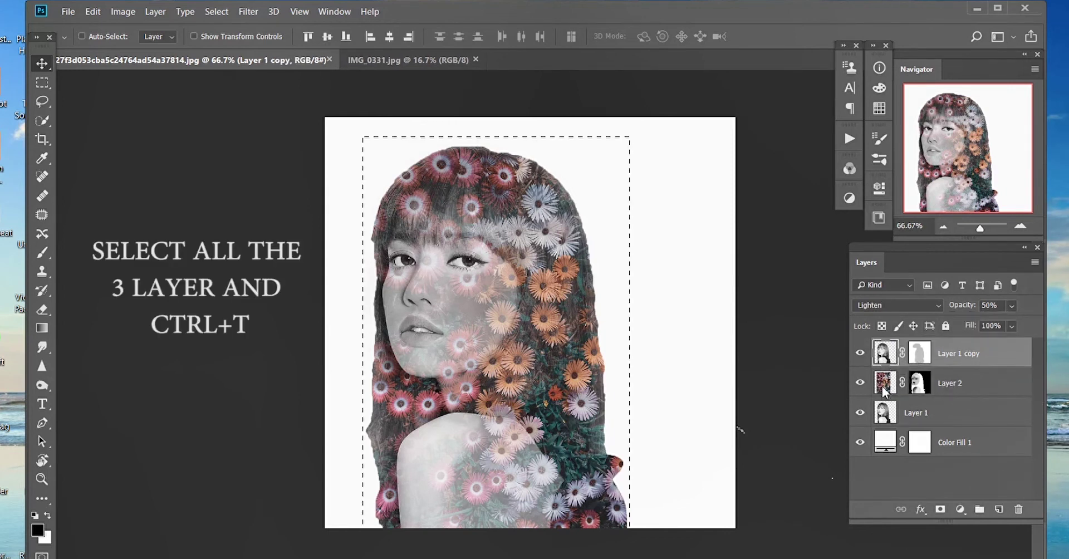
left_click(980, 385, "ctrl")
Add Layer 1 and move all three portrait layers right with Ctrl+T to recentre them.
left_click(983, 414, "ctrl")
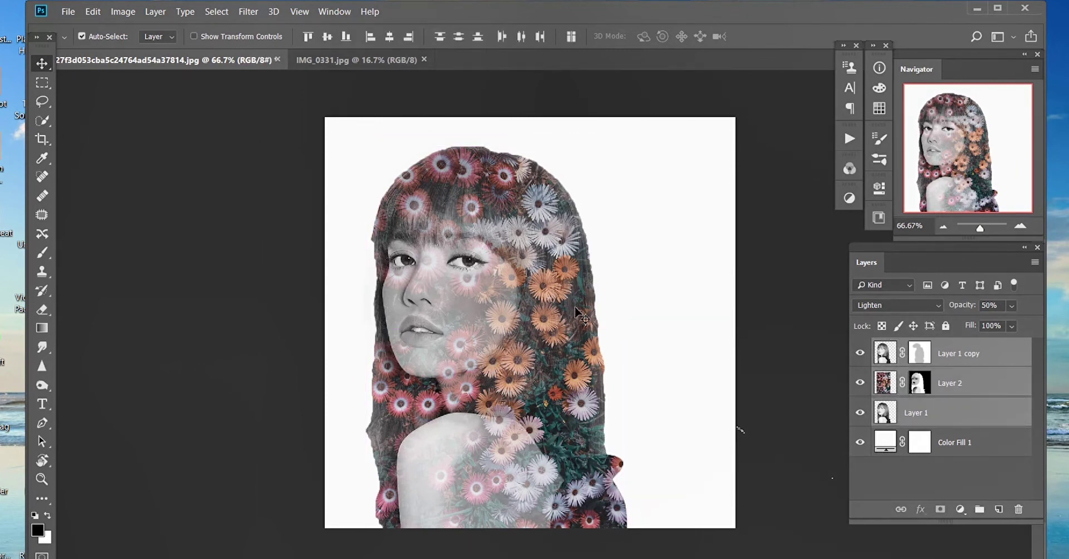
key("ctrl+t")
left_click_drag(526, 353, 578, 355)
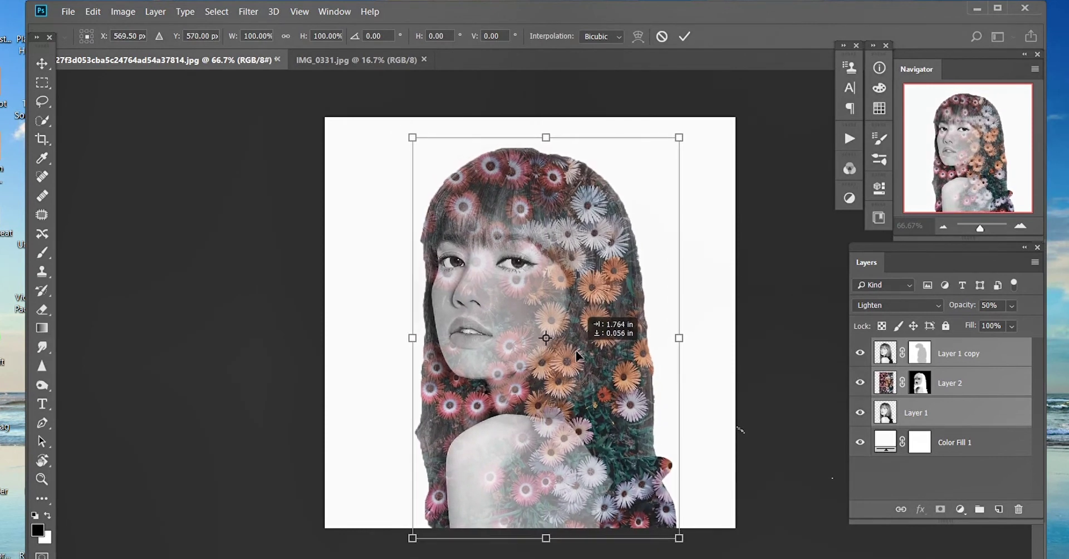
left_click_drag(578, 400, 571, 394)
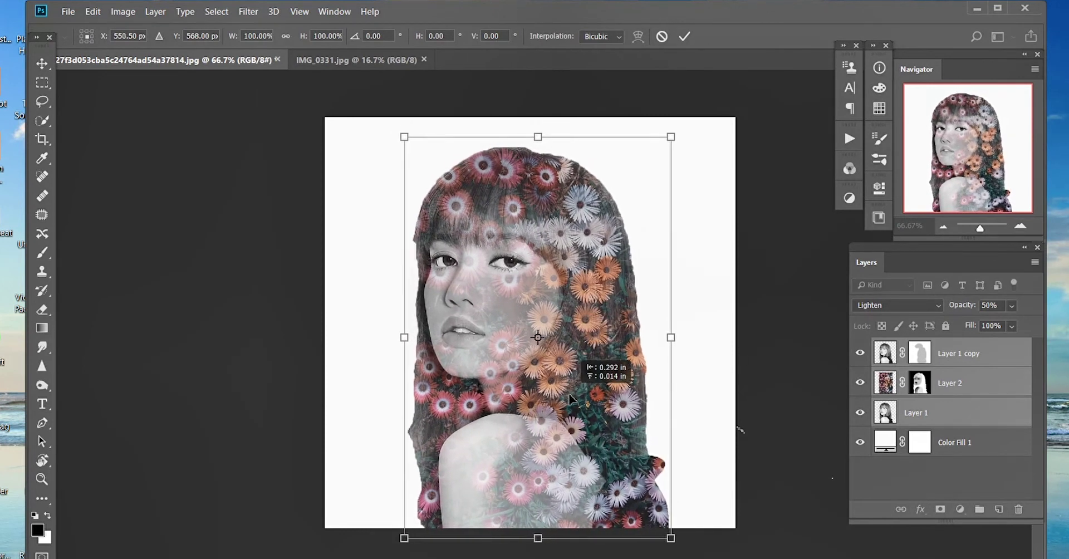
key("Return")
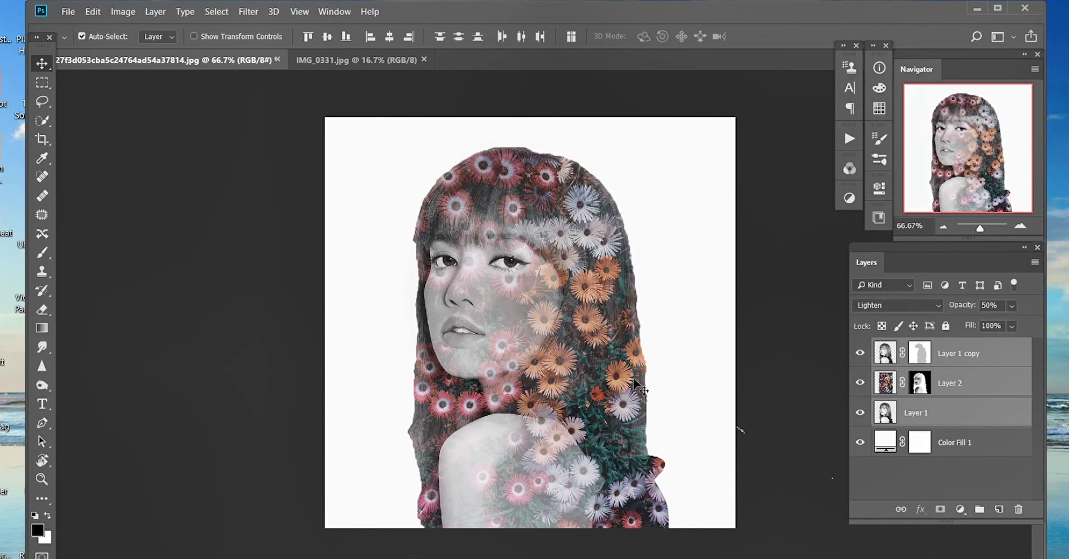
left_click(707, 342)
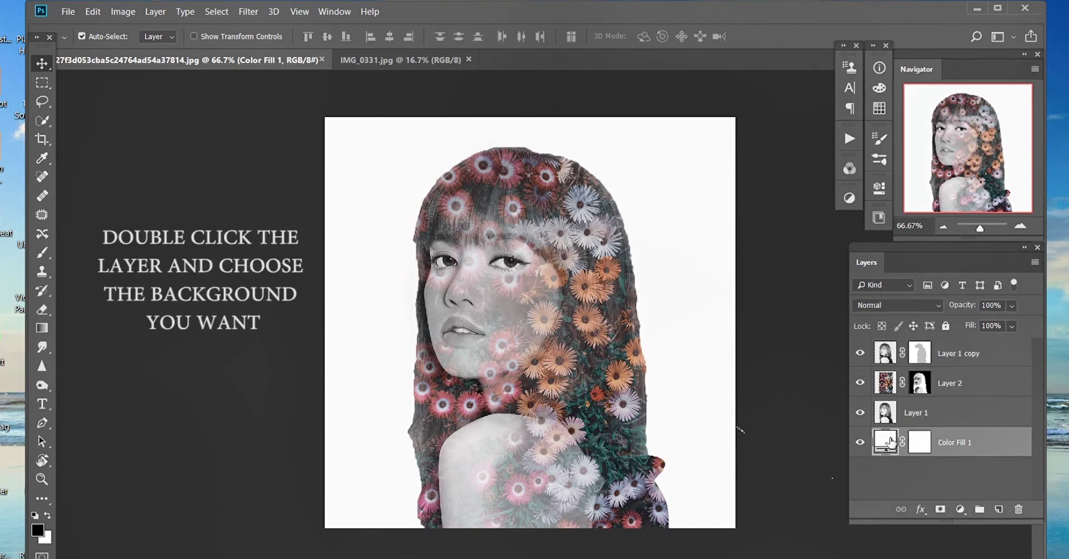
Change Color Fill 1 to grey #959597 sampled from the woman's face.
double_click(890, 442)
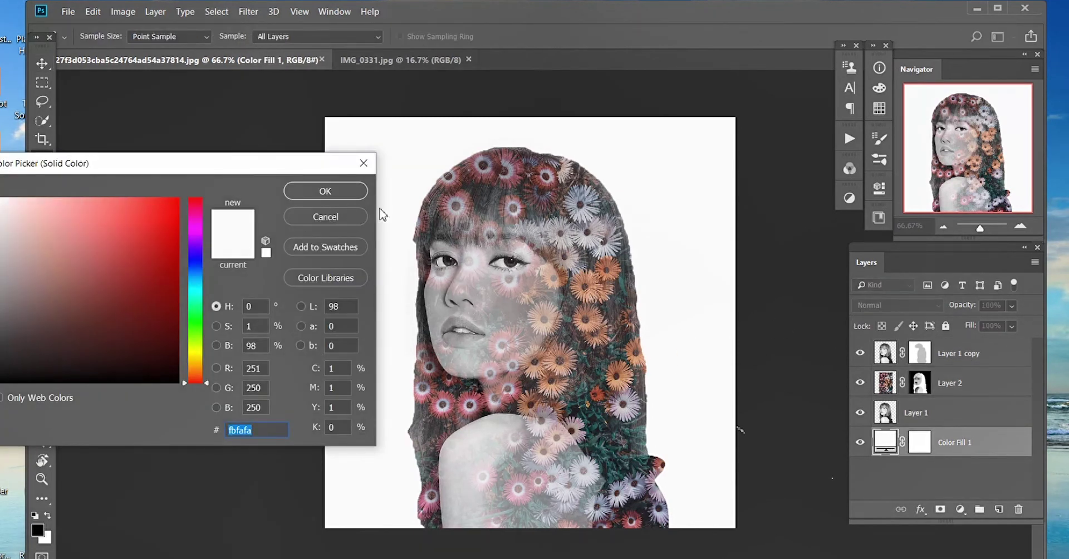
left_click(433, 295)
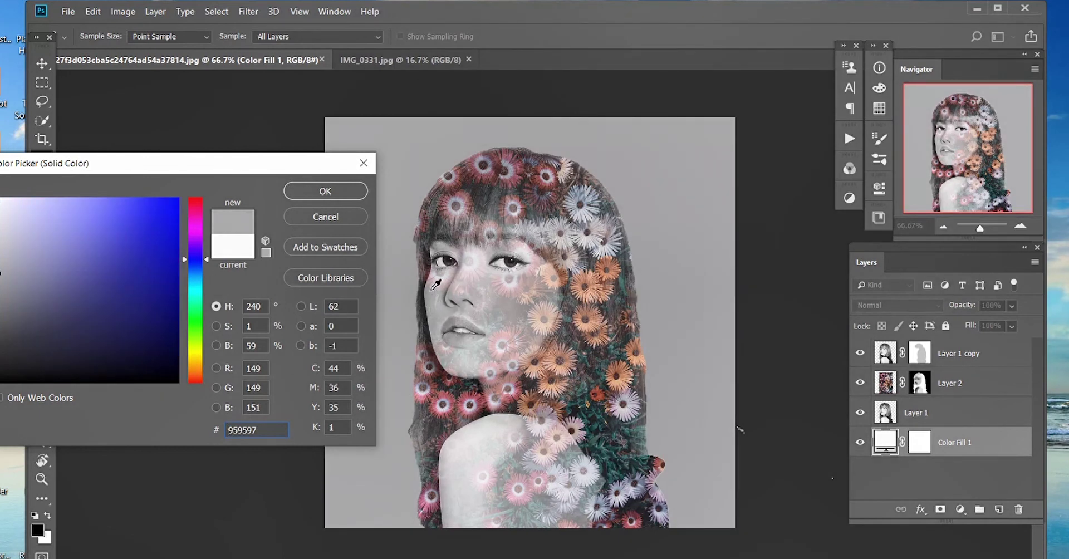
left_click(331, 191)
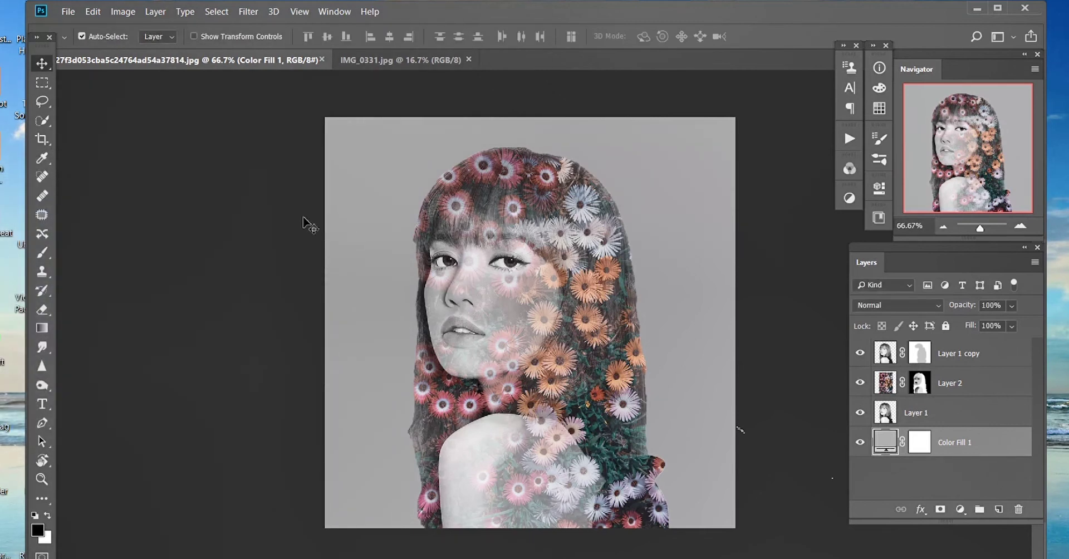
Set the foreground colour to the same sampled grey #959597.
left_click(38, 531)
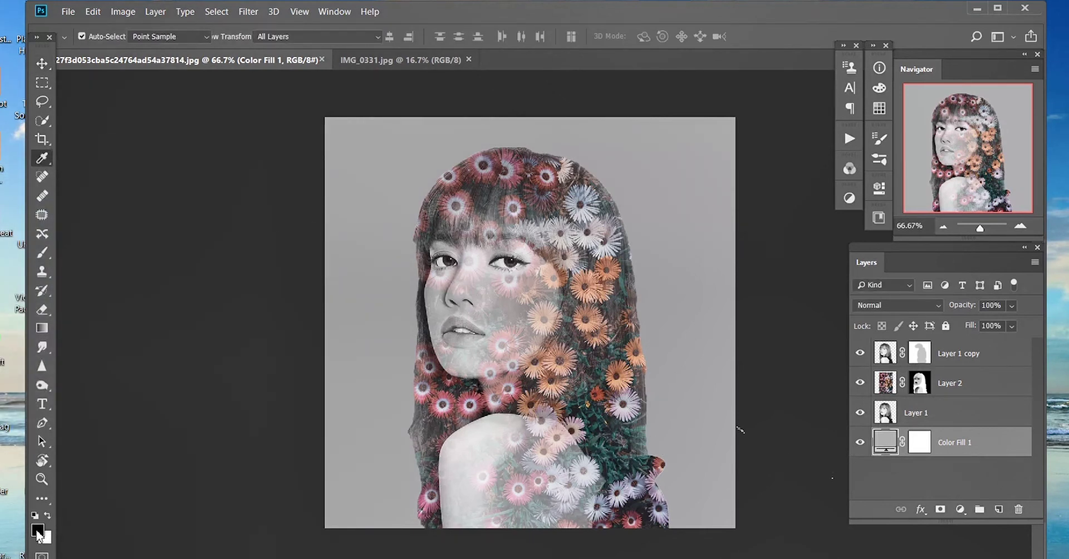
left_click(405, 161)
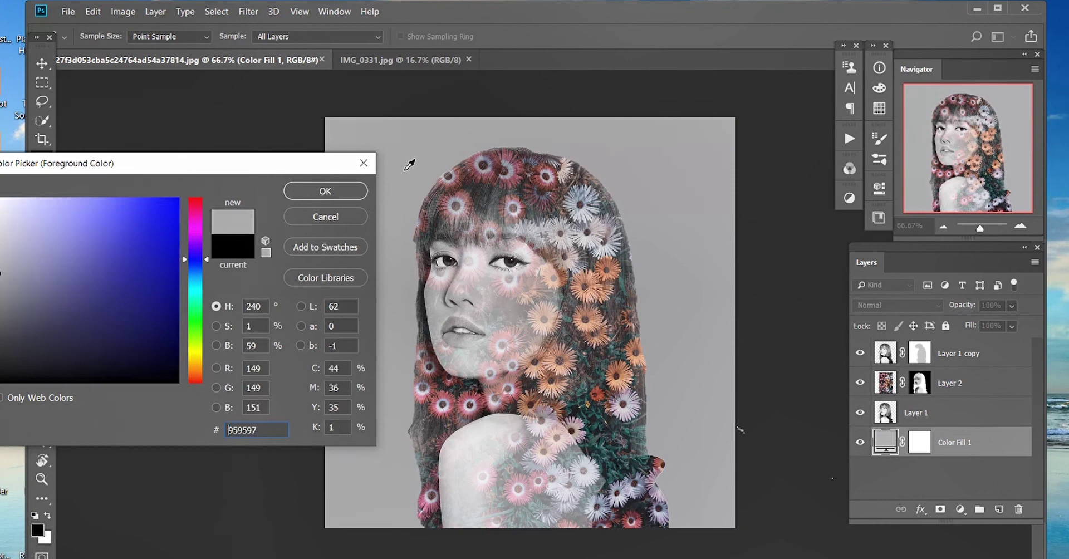
left_click(324, 192)
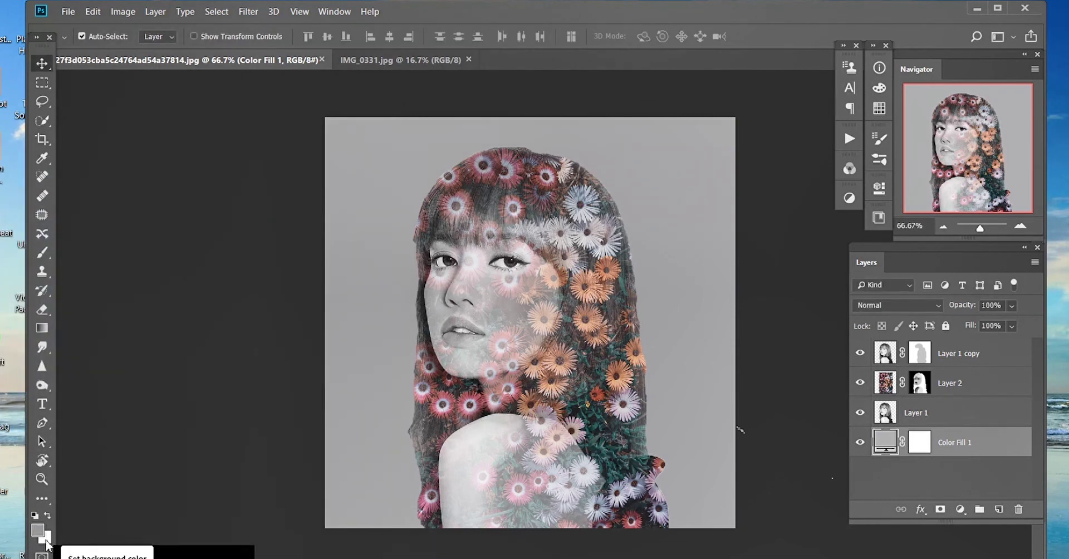
left_click(42, 328)
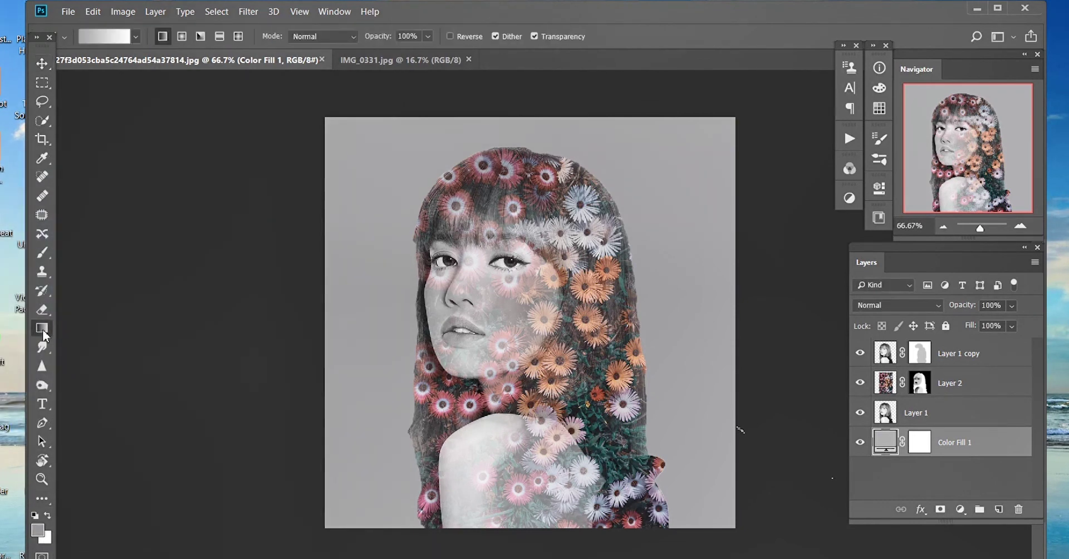
Add a new Layer 3 above Color Fill 1 and draw a trial grey-to-white gradient.
left_click(999, 509)
left_click_drag(381, 134, 396, 381)
mouse_move(382, 288)
left_mouse_down()
mouse_move(395, 236)
mouse_move(390, 414)
left_mouse_up()
left_click_drag(372, 188, 515, 385)
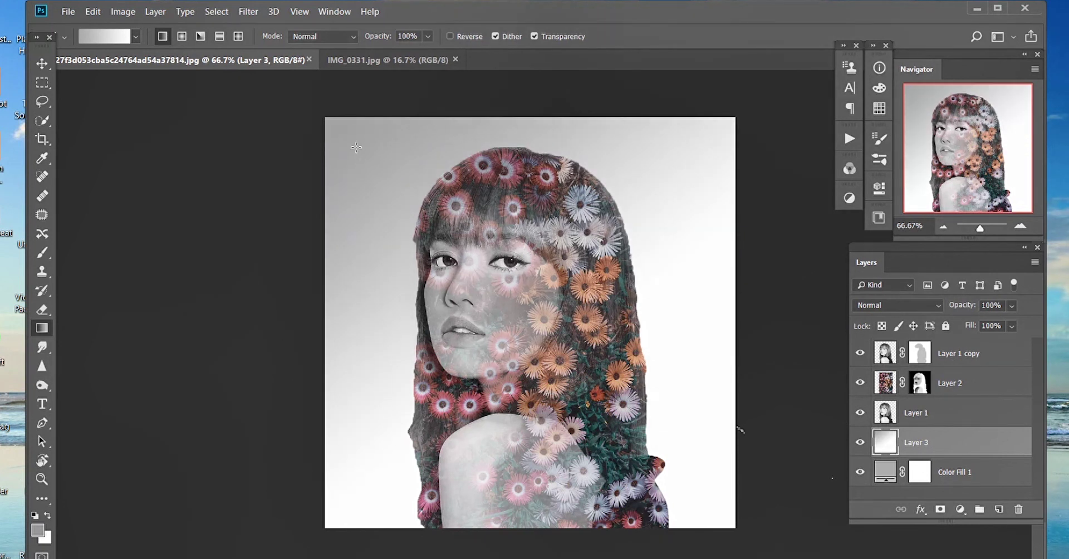
left_click_drag(356, 147, 551, 351)
left_click_drag(375, 340, 560, 339)
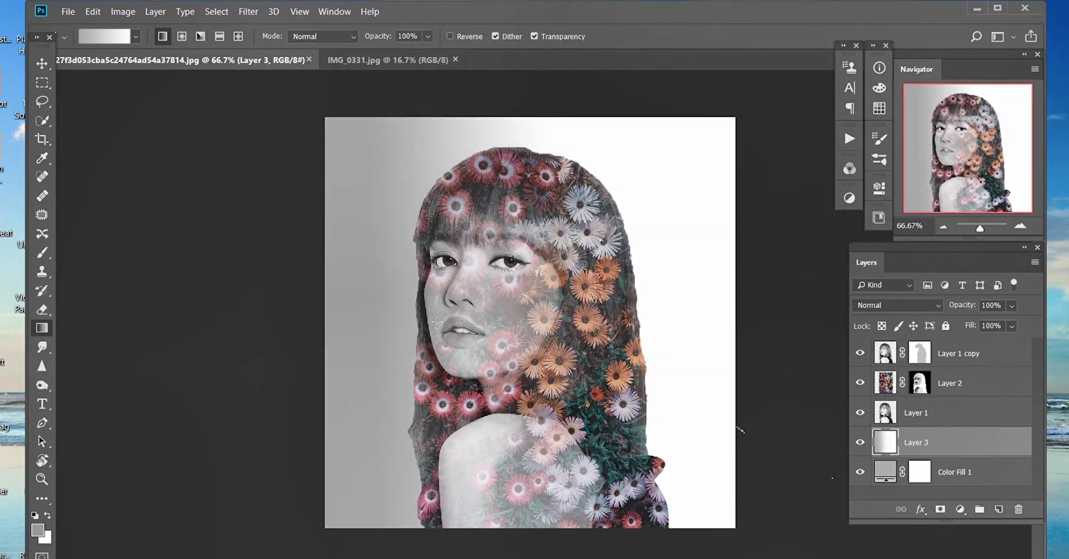
left_click_drag(380, 371, 624, 295)
left_click_drag(410, 461, 538, 271)
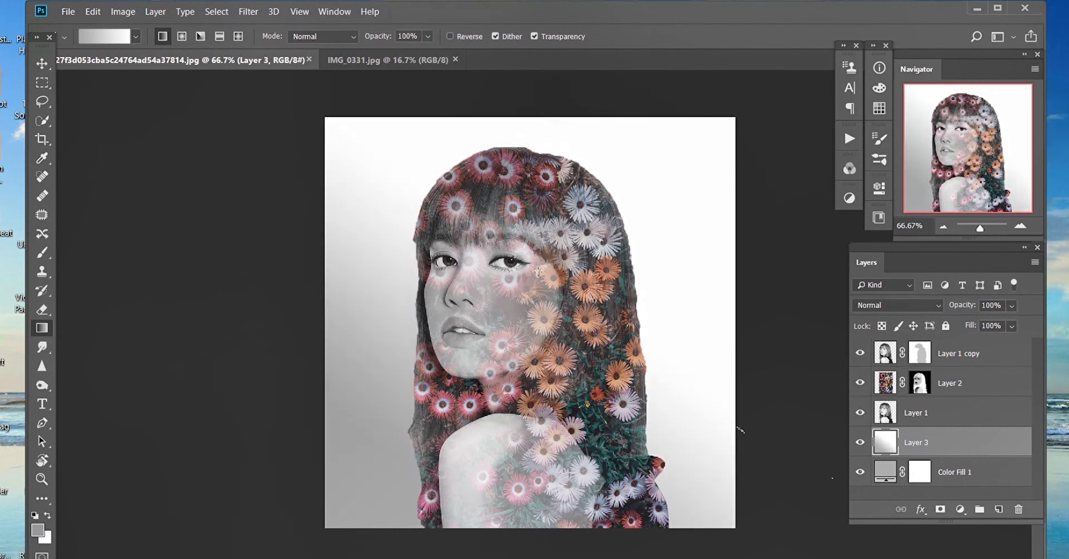
Redraw the gradient until grey on the lower left fades to white at the upper right.
left_click_drag(400, 410, 583, 255)
left_click_drag(389, 465, 565, 289)
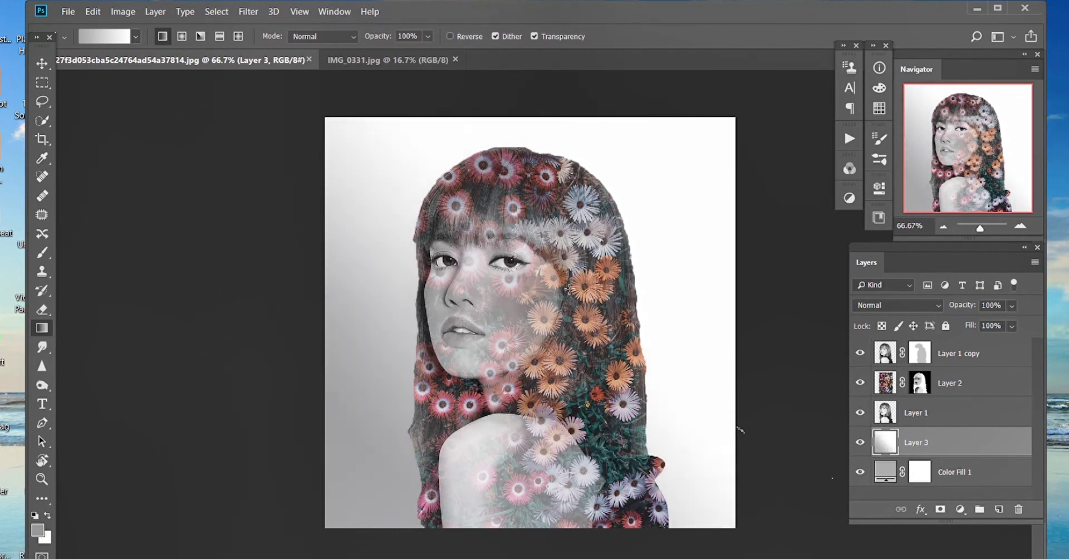
left_click_drag(381, 473, 525, 313)
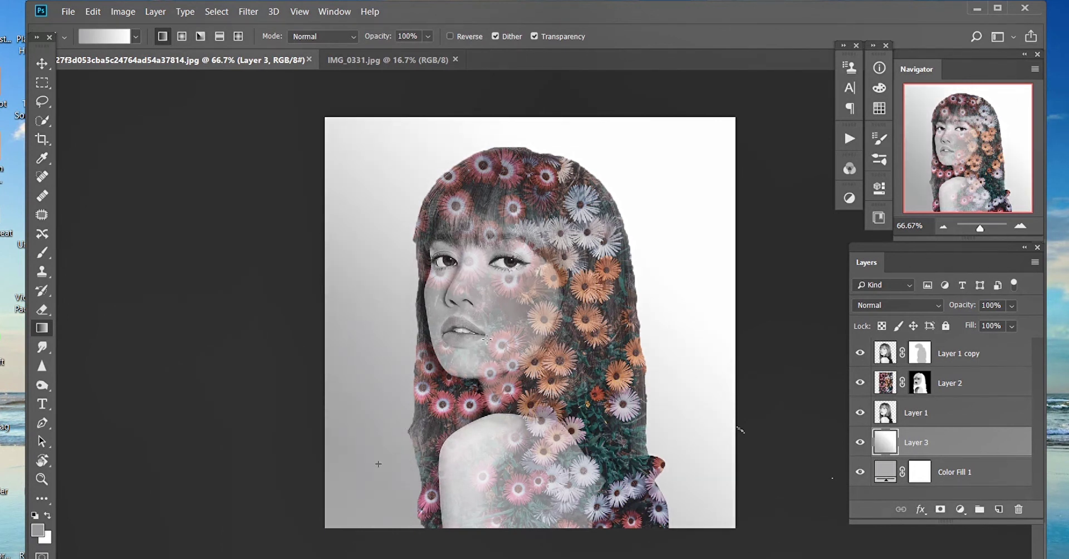
left_click_drag(378, 464, 546, 262)
left_click_drag(370, 484, 631, 200)
left_click_drag(391, 462, 537, 323)
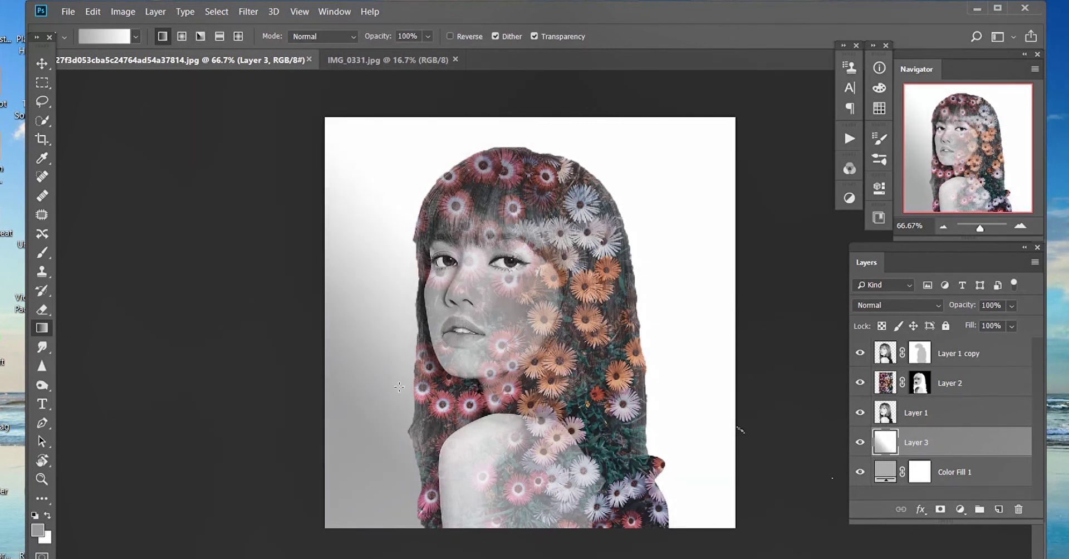
left_click_drag(403, 428, 572, 229)
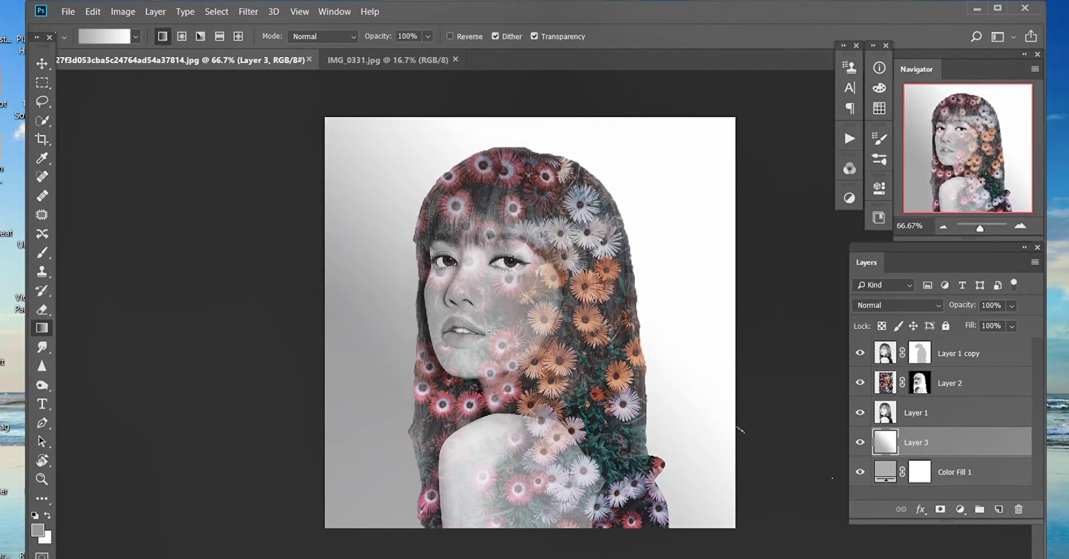
key("v")
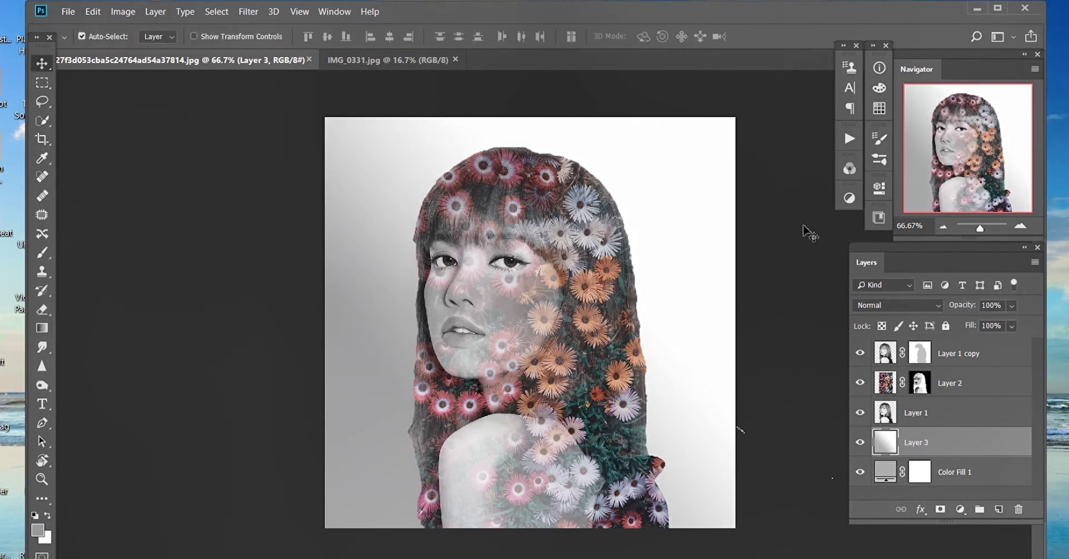